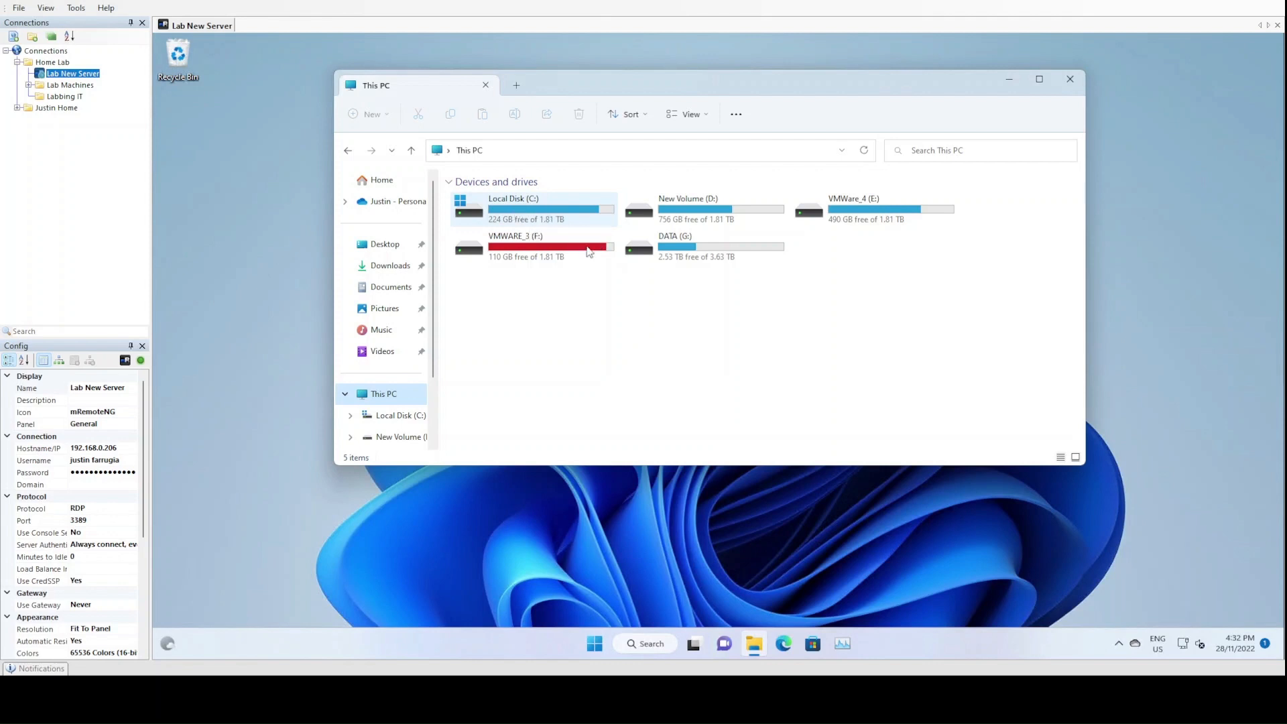
# Open the New Volume (D:) drive and locate the LabbingIT folder
pyautogui.doubleClick(703, 216)
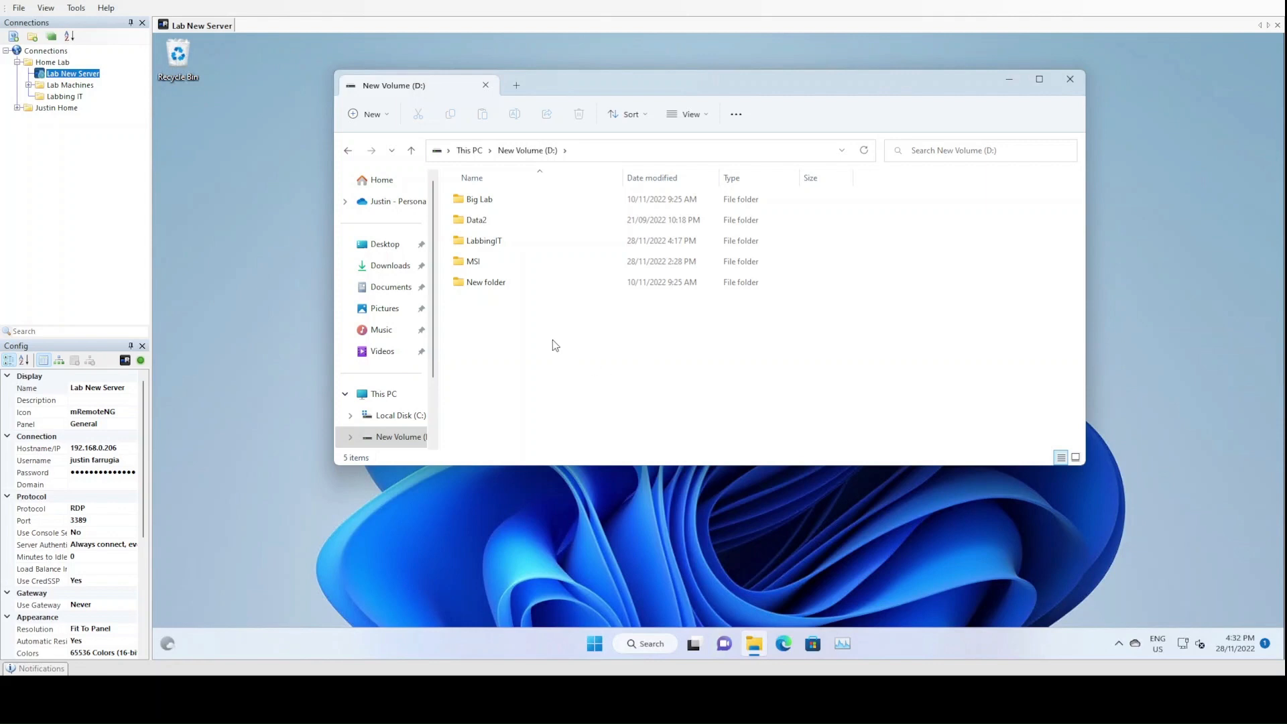
pyautogui.click(491, 246)
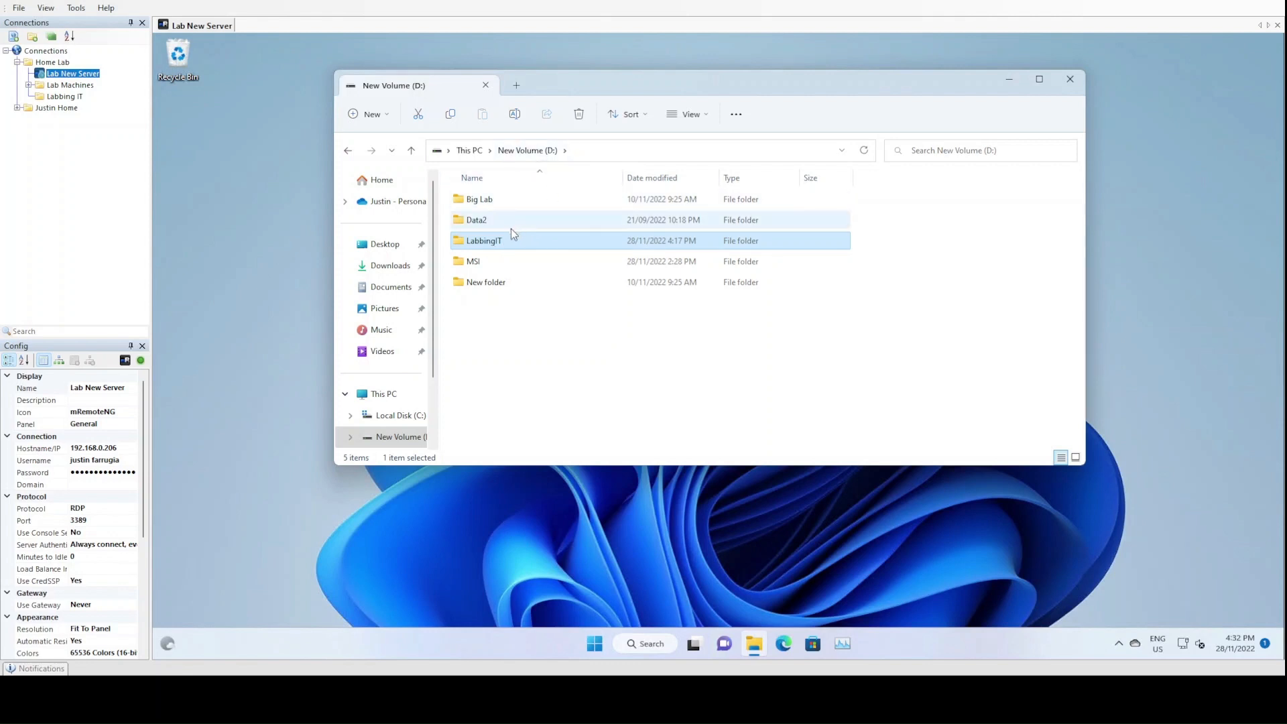
pyautogui.click(603, 400)
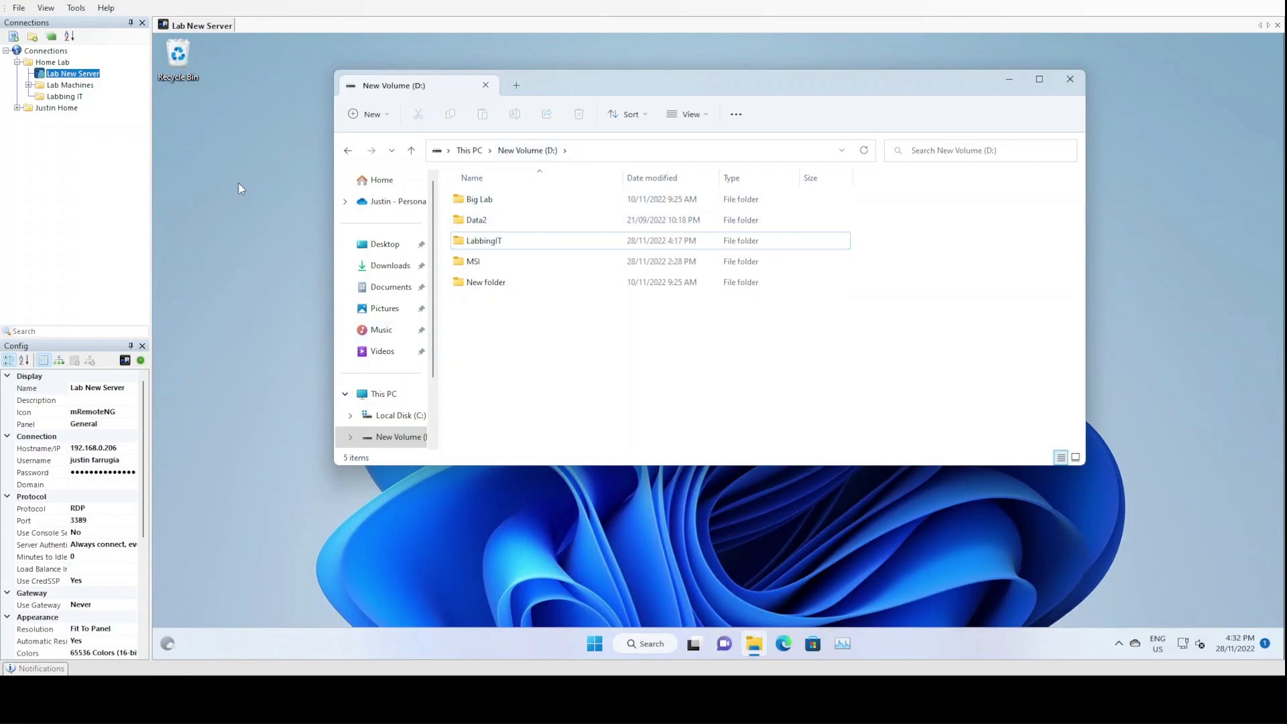
# Run VMware-workstation-full-16.2.4-20089737.exe from the Downloads folder as administrator and approve the elevation request
pyautogui.click(387, 266)
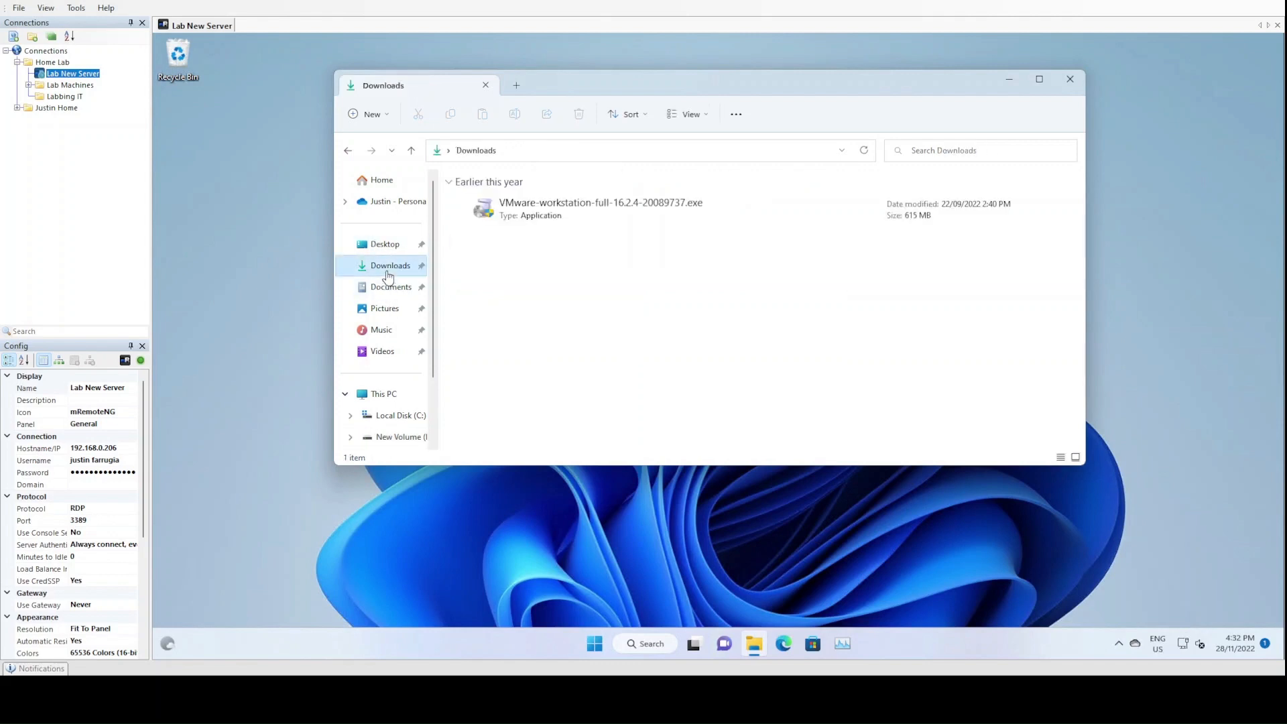
pyautogui.click(540, 215)
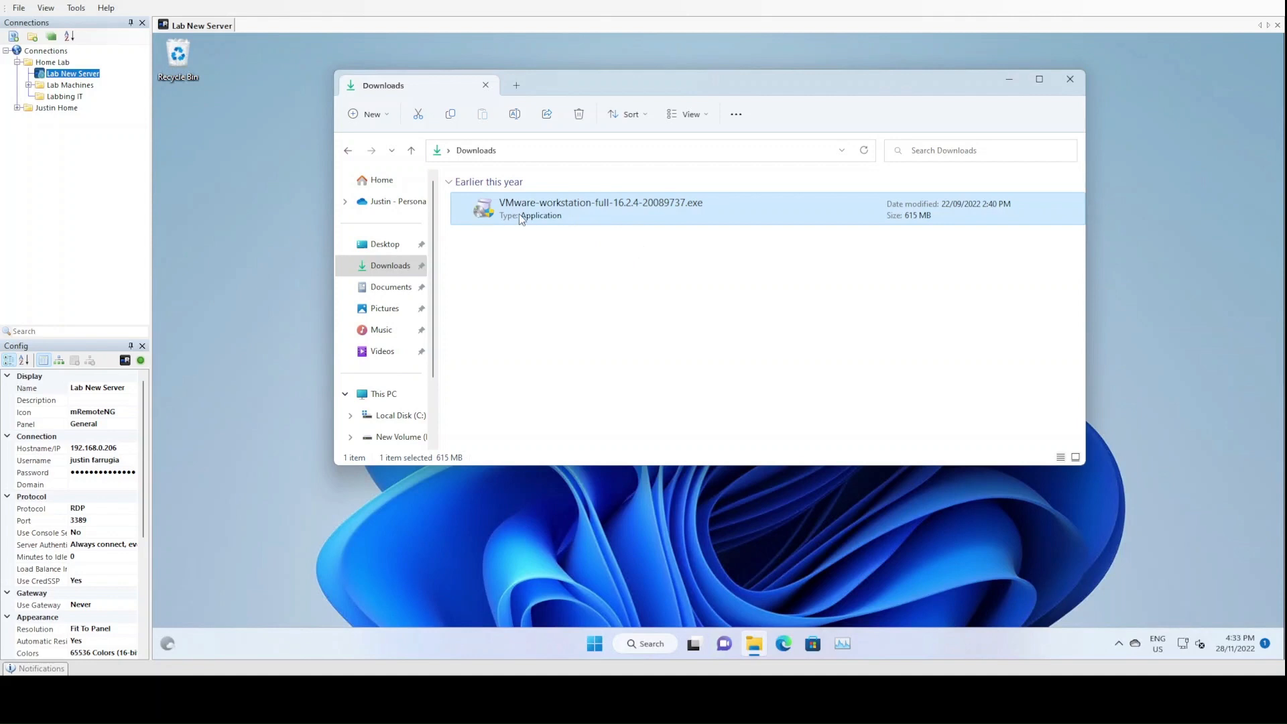
pyautogui.rightClick(561, 212)
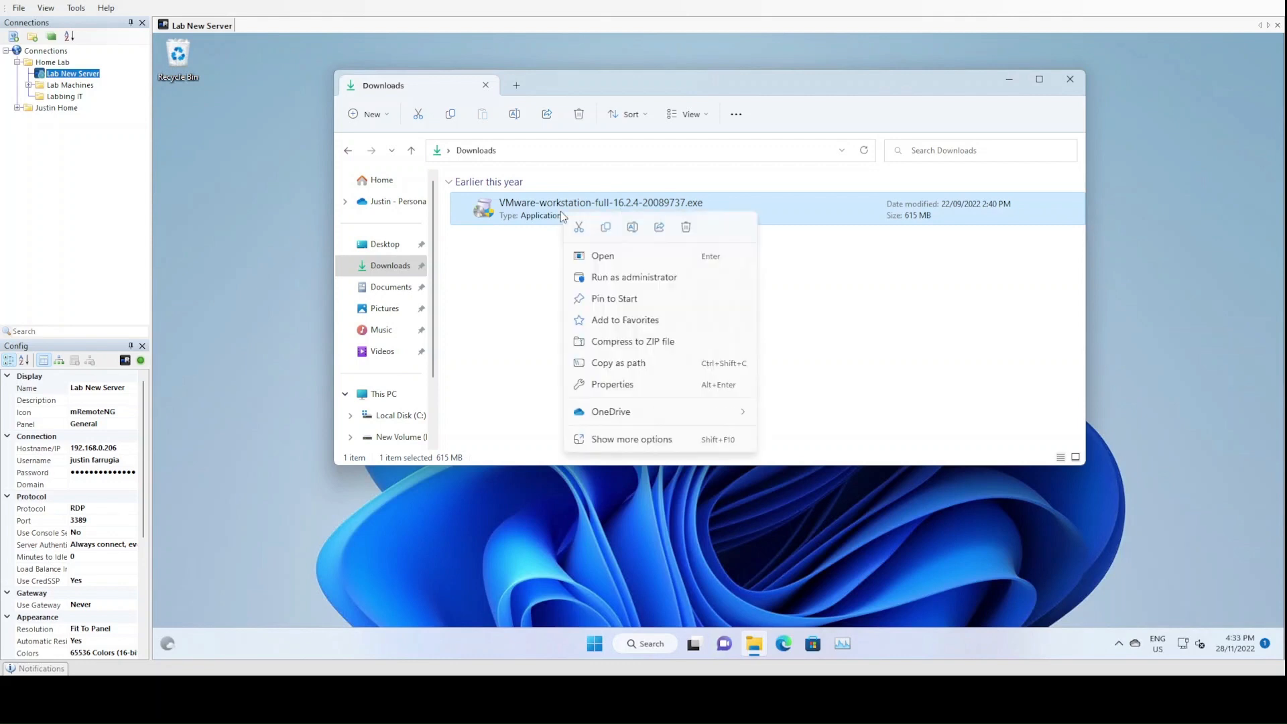
pyautogui.click(637, 278)
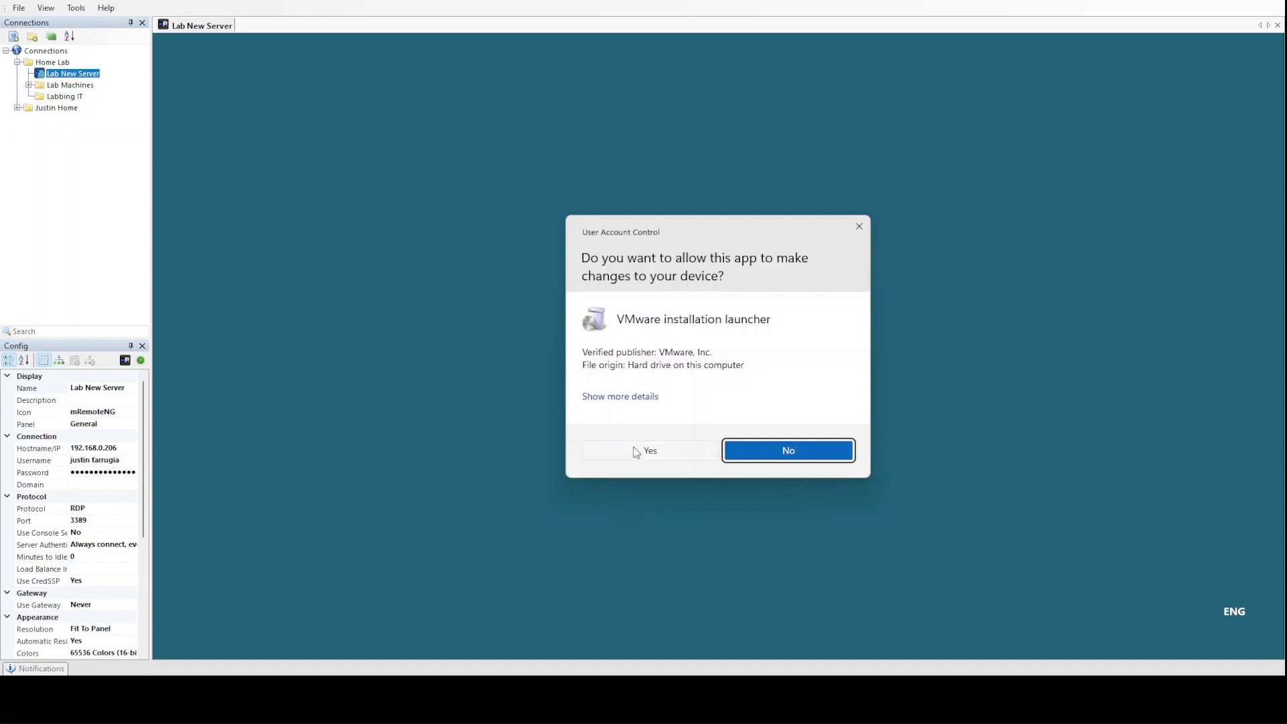
pyautogui.click(640, 452)
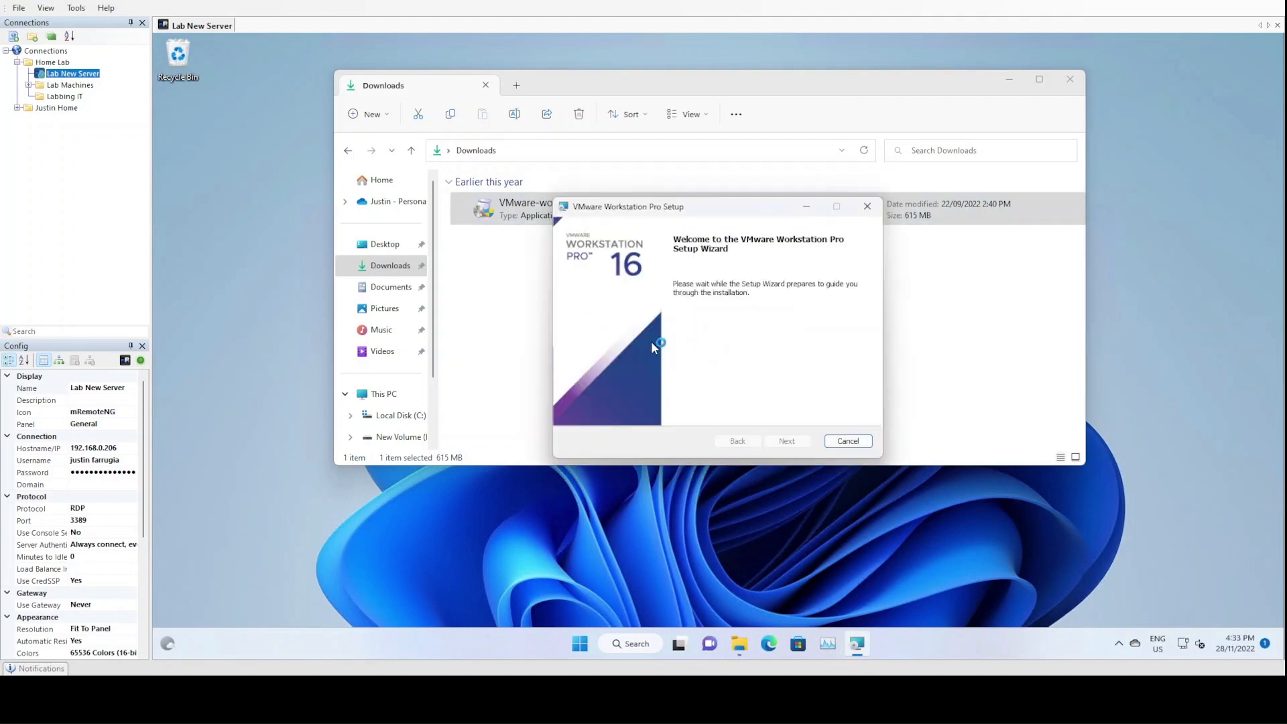
# Accept the license agreement in the setup wizard and include the Enhanced Keyboard Driver in the custom setup
pyautogui.moveTo(684, 213); pyautogui.dragTo(629, 175)
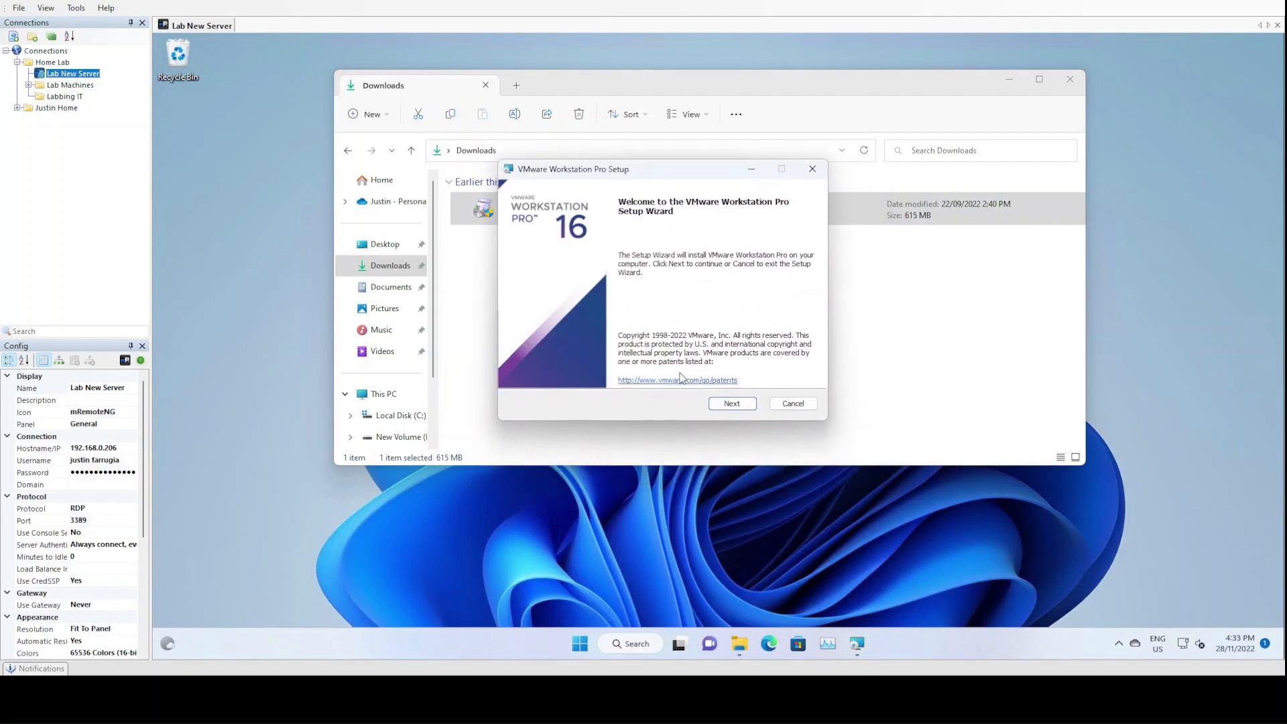
pyautogui.click(724, 406)
pyautogui.click(629, 377)
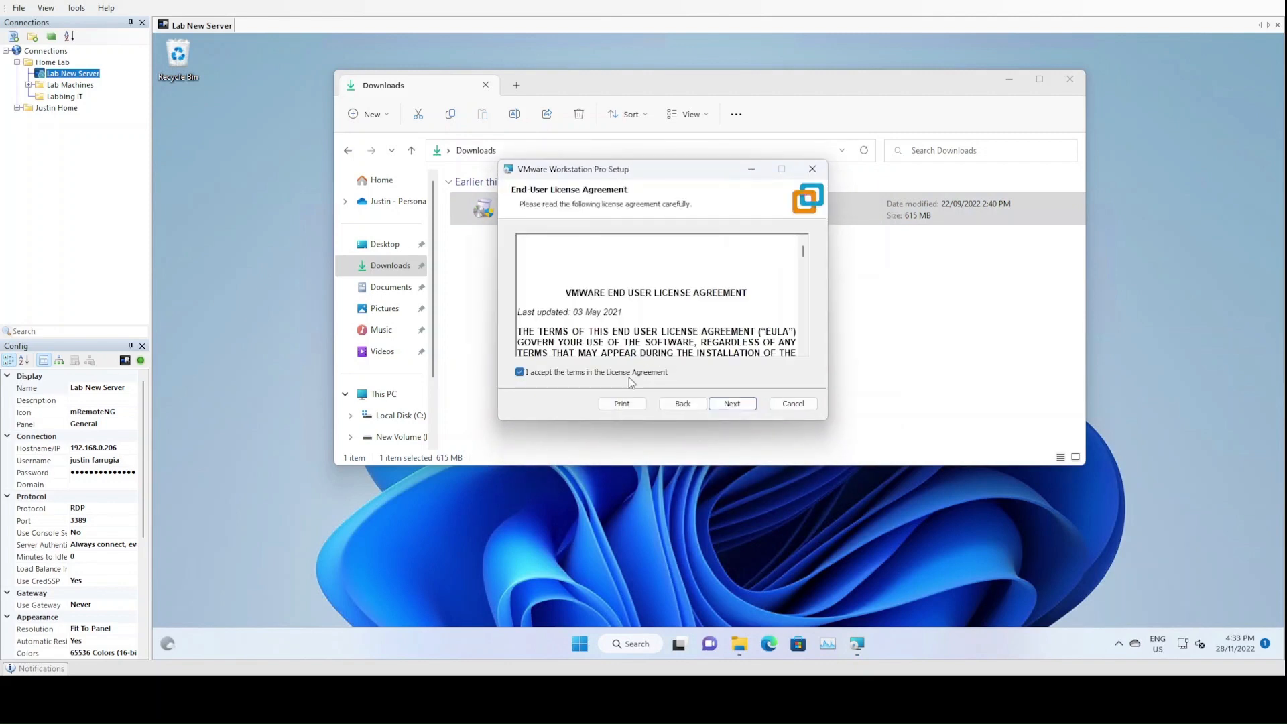
pyautogui.click(727, 406)
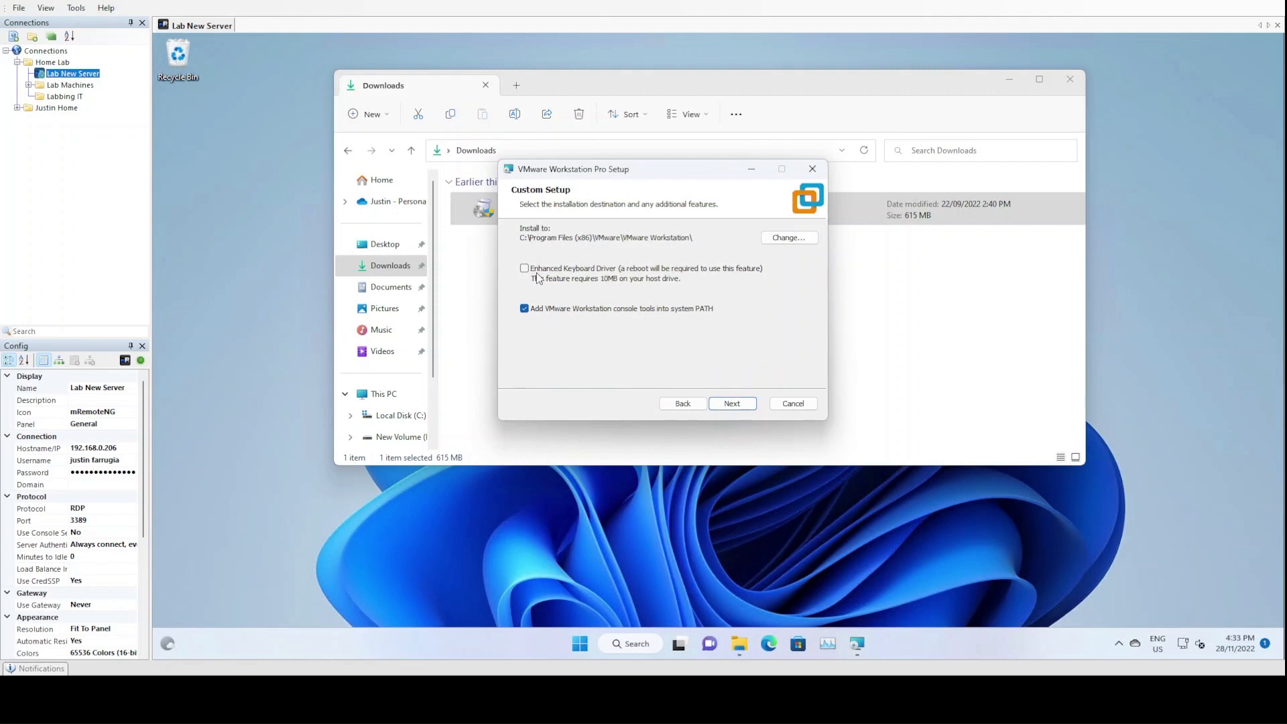
pyautogui.click(590, 276)
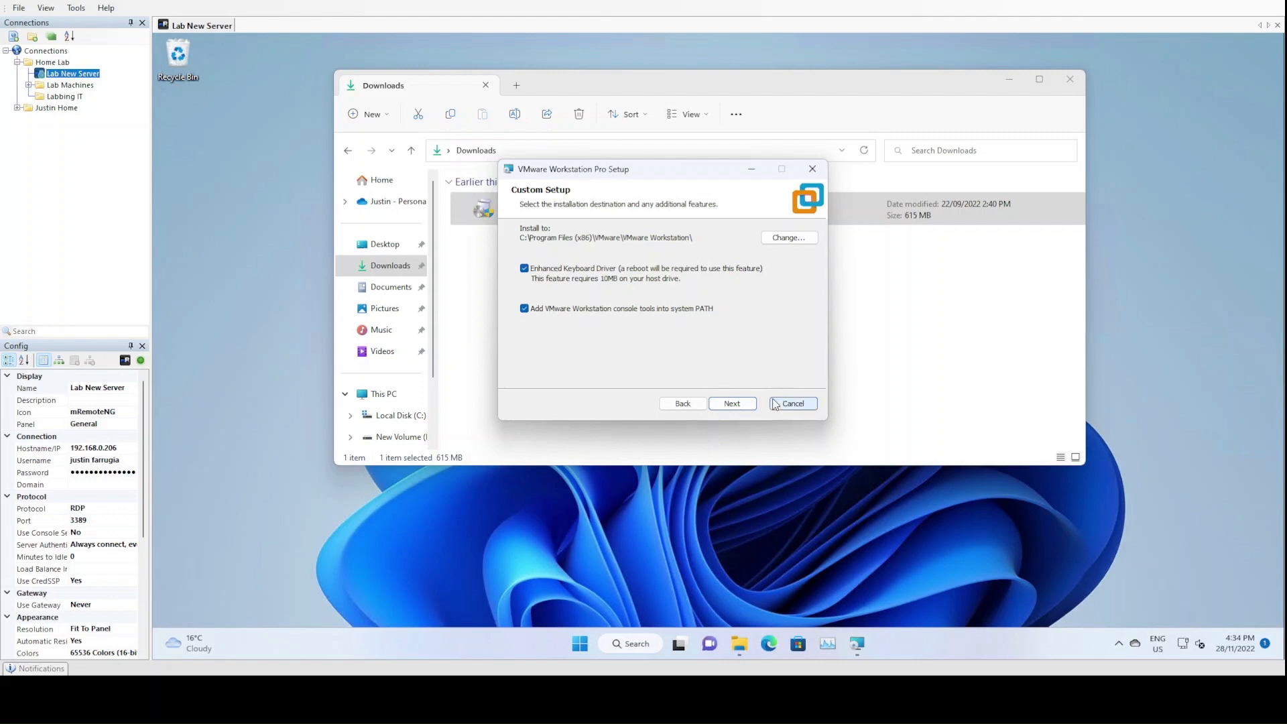
pyautogui.click(732, 404)
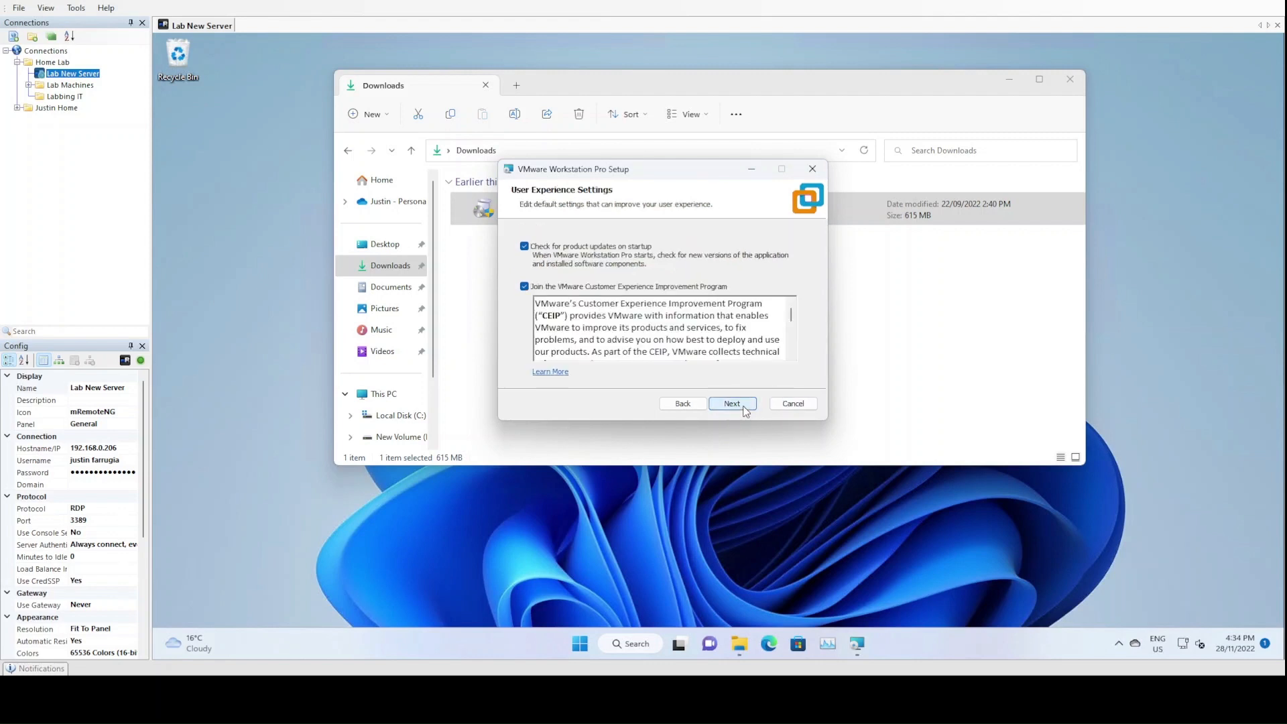
# Opt out of the VMware Customer Experience Improvement Program and start the installation with Desktop and Start Menu shortcuts
pyautogui.click(618, 289)
pyautogui.click(731, 405)
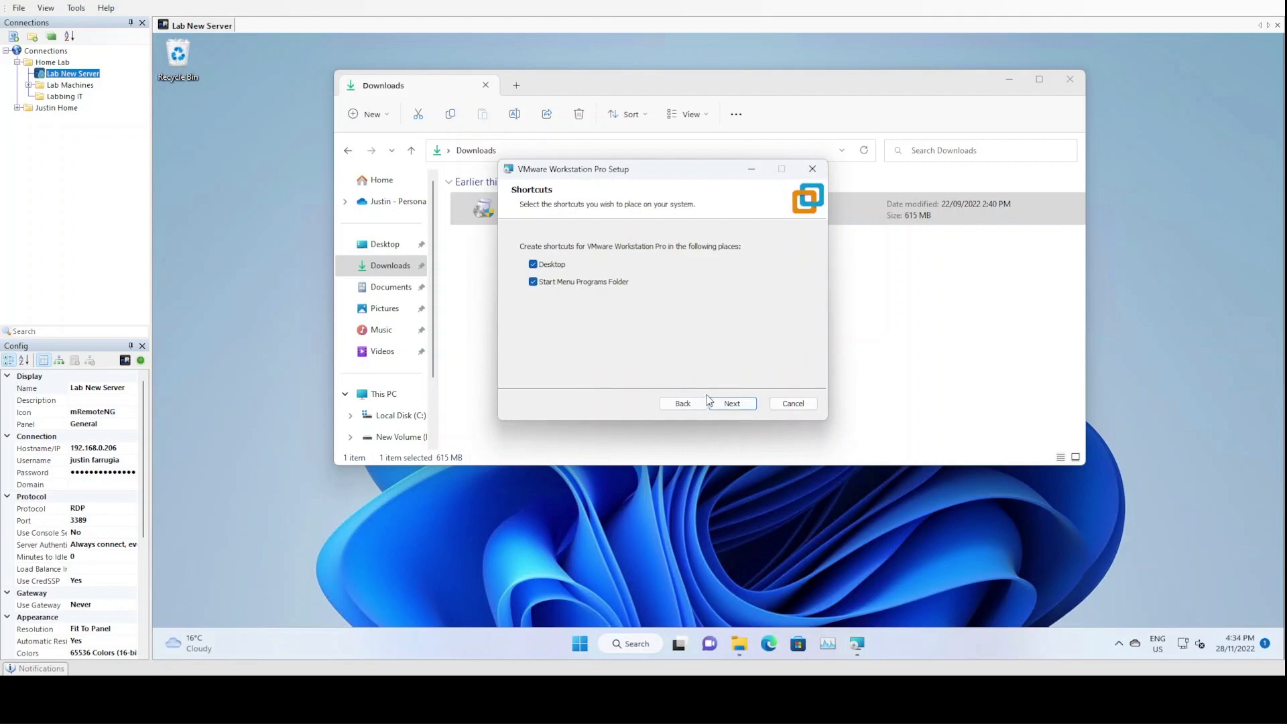
pyautogui.click(731, 405)
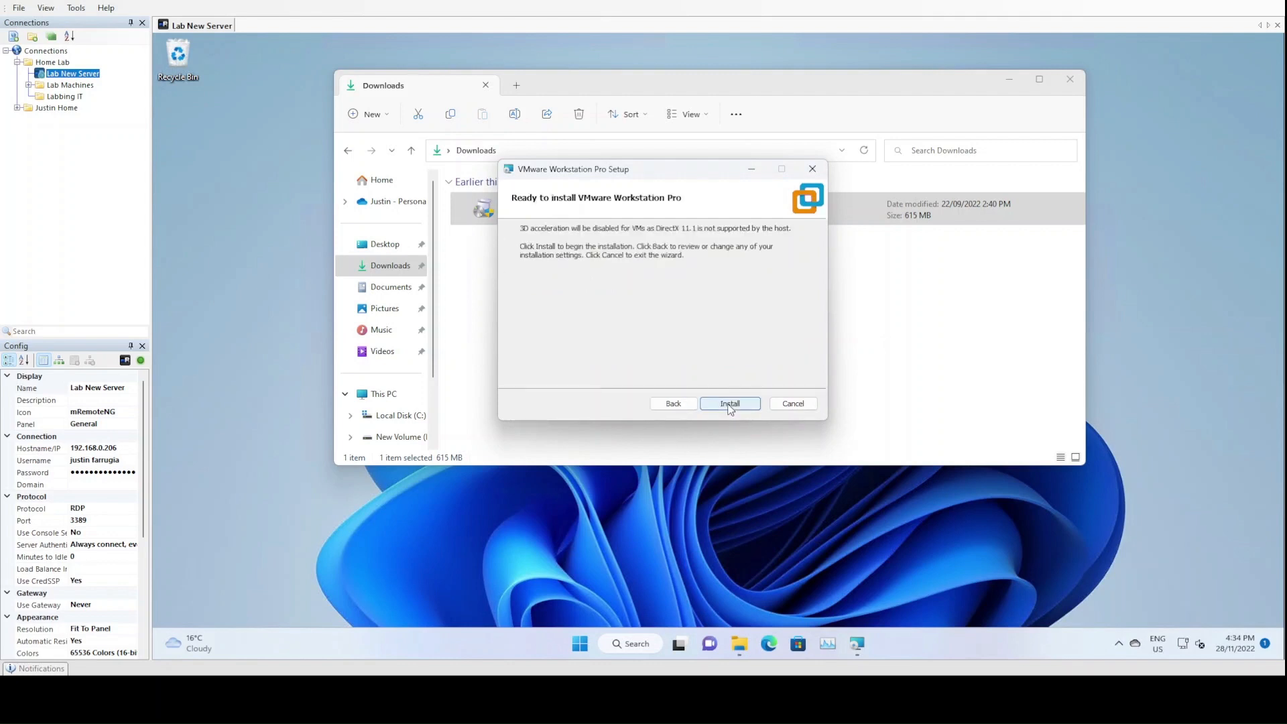
pyautogui.click(728, 405)
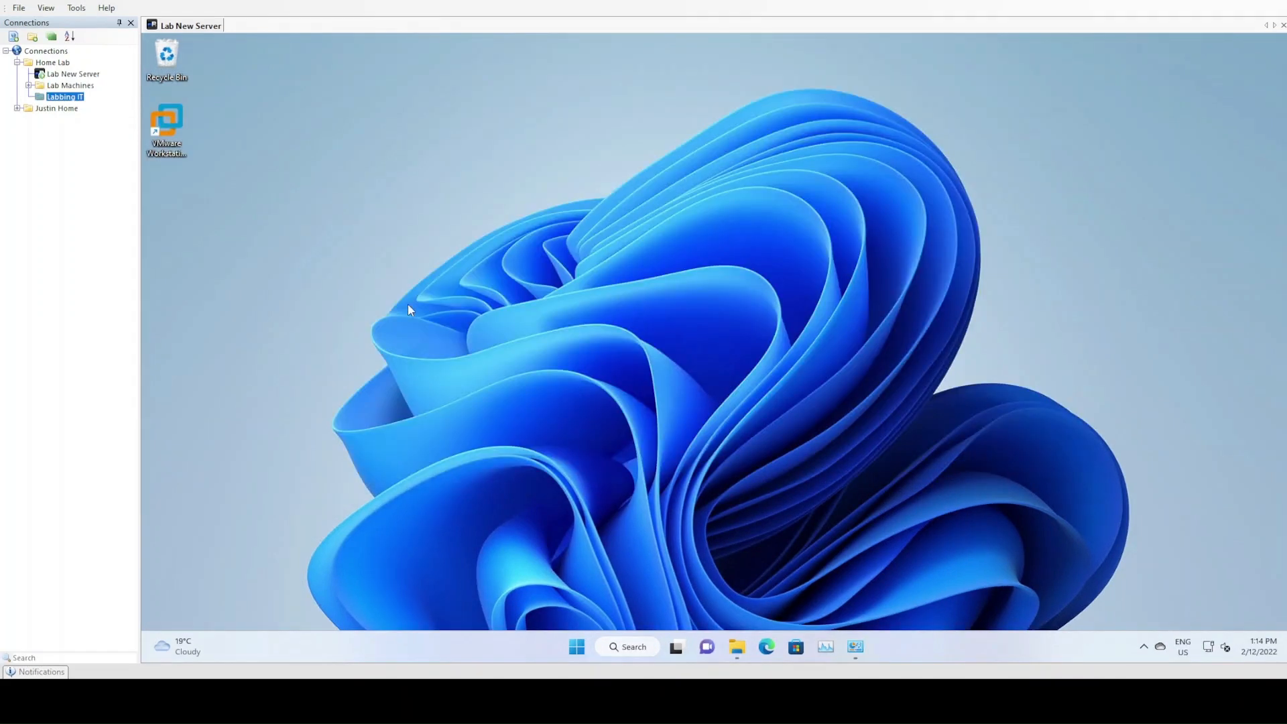
# Launch VMware Workstation from the remote desktop and postpone the version 17.0.0 update
pyautogui.doubleClick(182, 127)
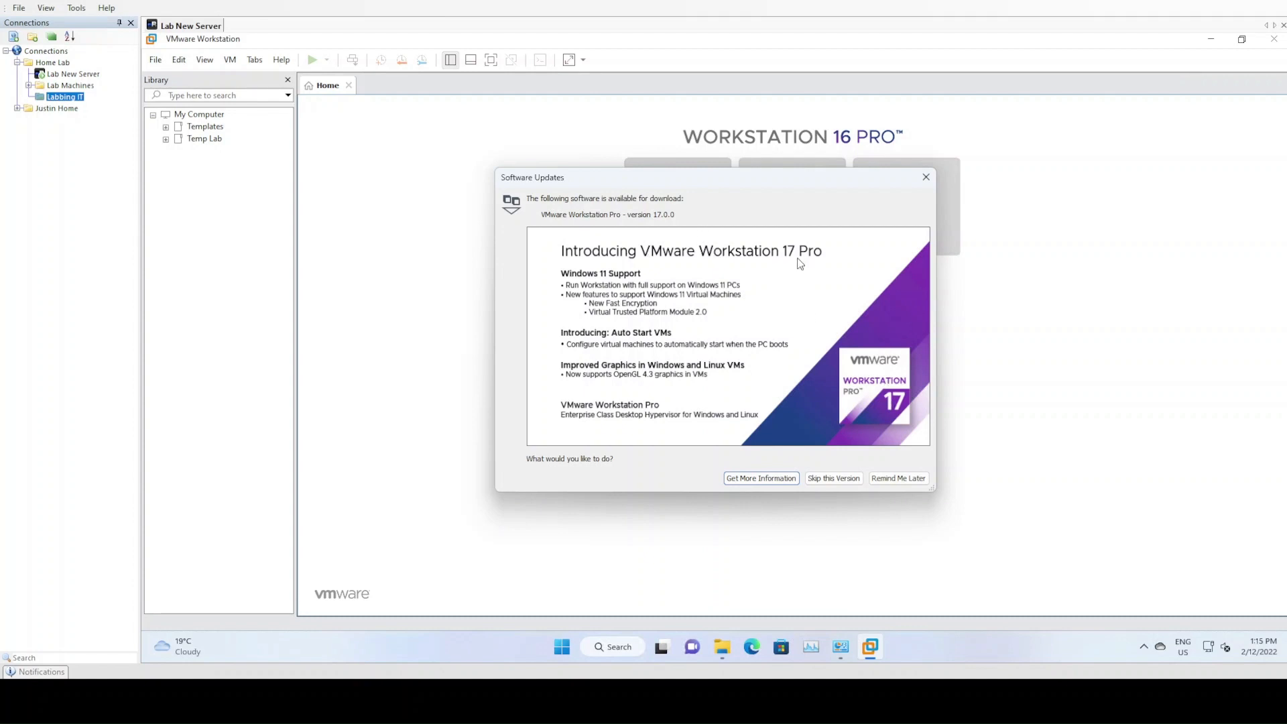
pyautogui.click(905, 481)
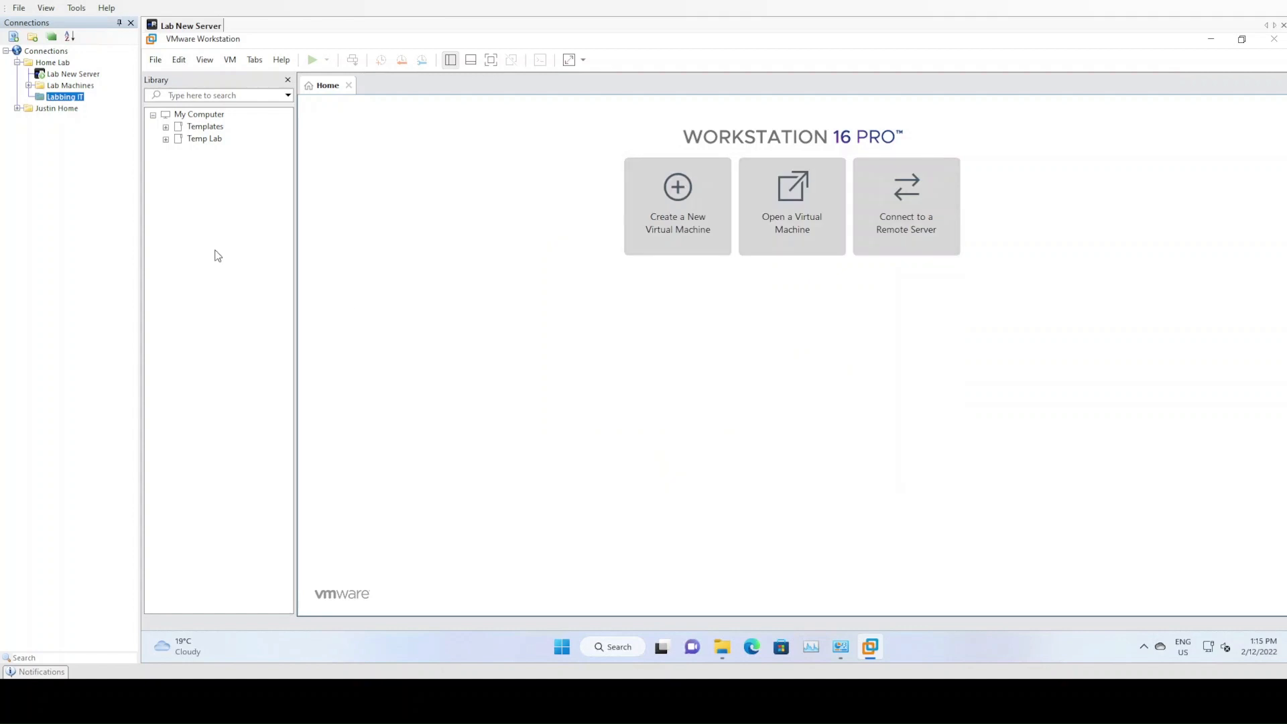
# Set the default location for virtual machines to D:\LabbingIT in the Workstation preferences
pyautogui.click(212, 66)
pyautogui.moveTo(181, 61)
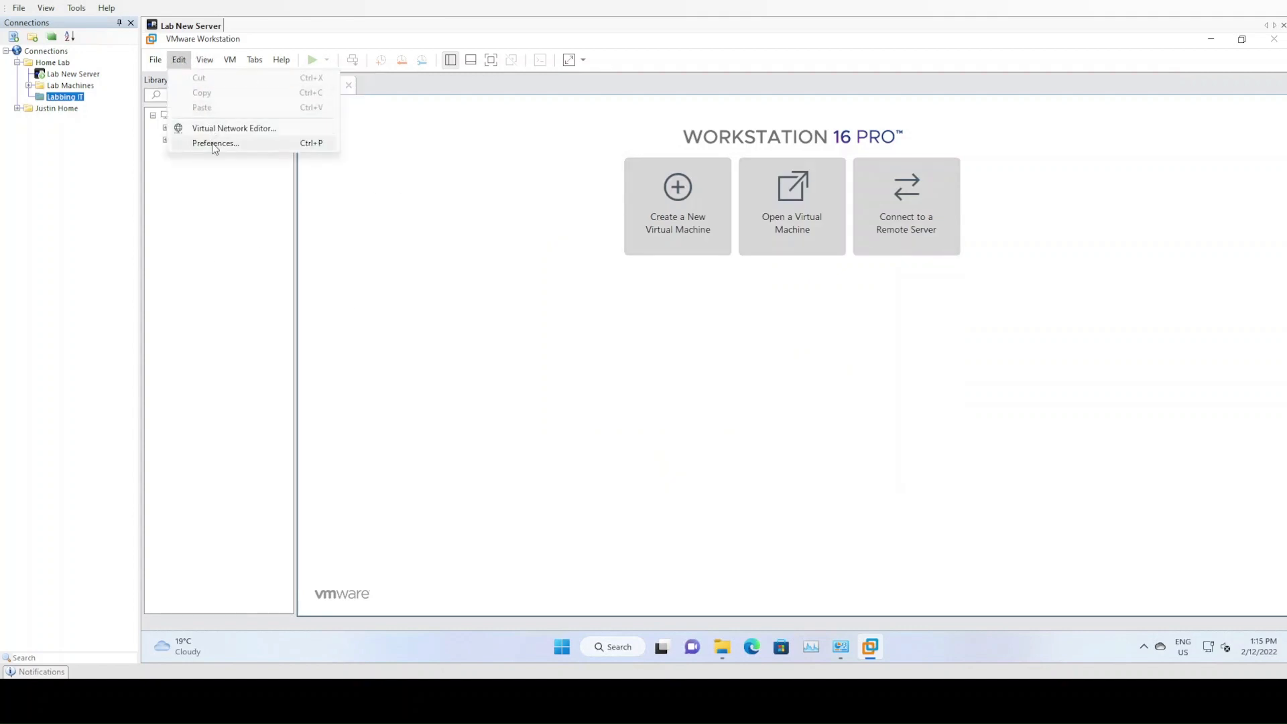
pyautogui.click(215, 143)
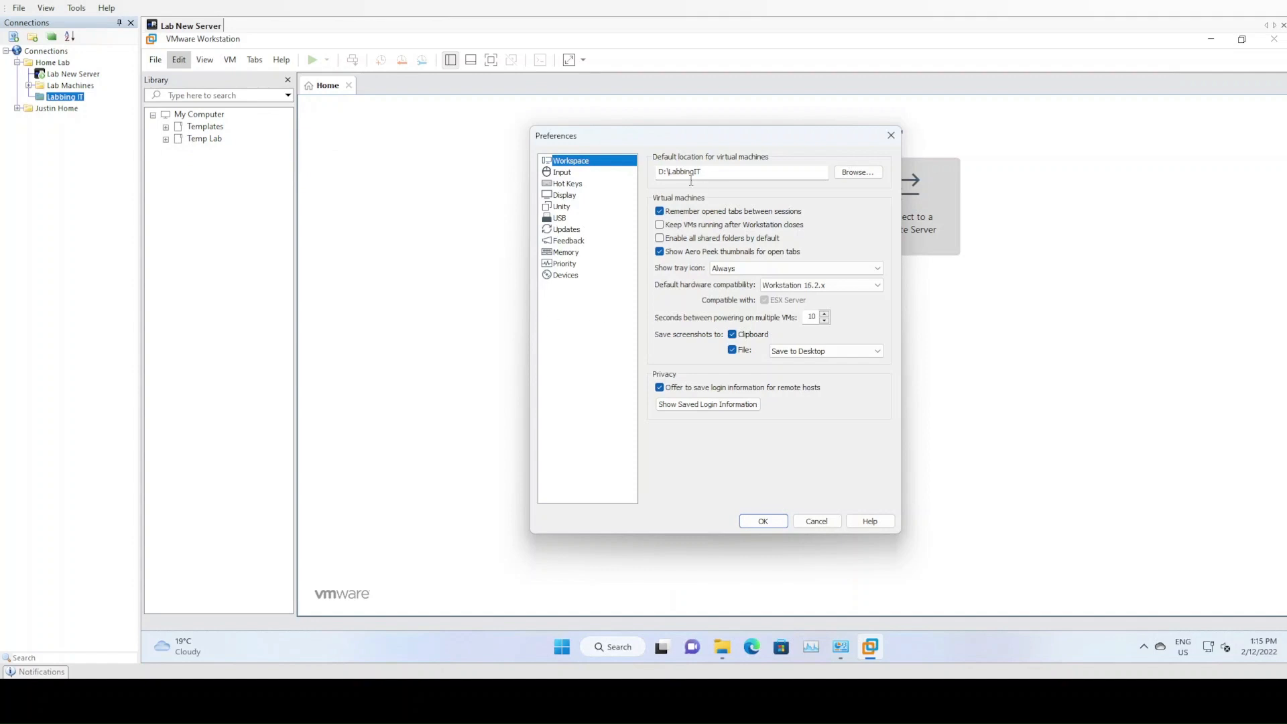
pyautogui.click(658, 173)
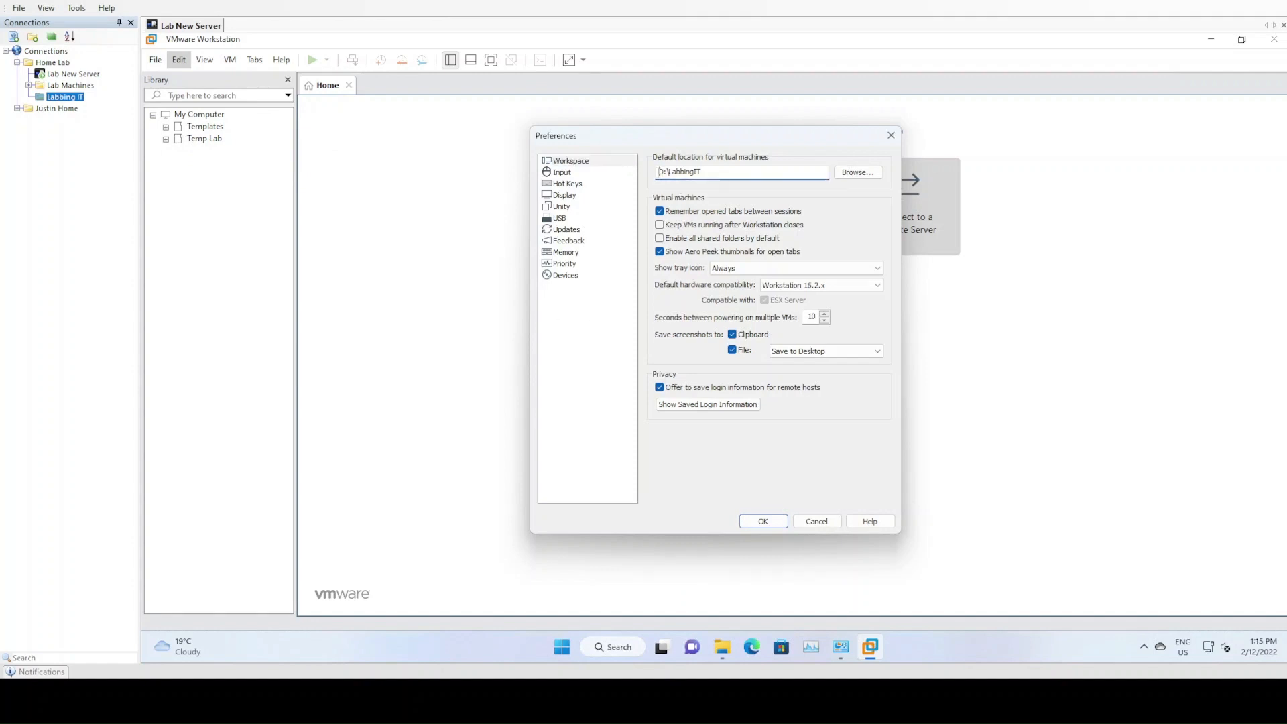
pyautogui.moveTo(659, 174); pyautogui.dragTo(731, 172)
pyautogui.click(736, 172)
pyautogui.click(858, 173)
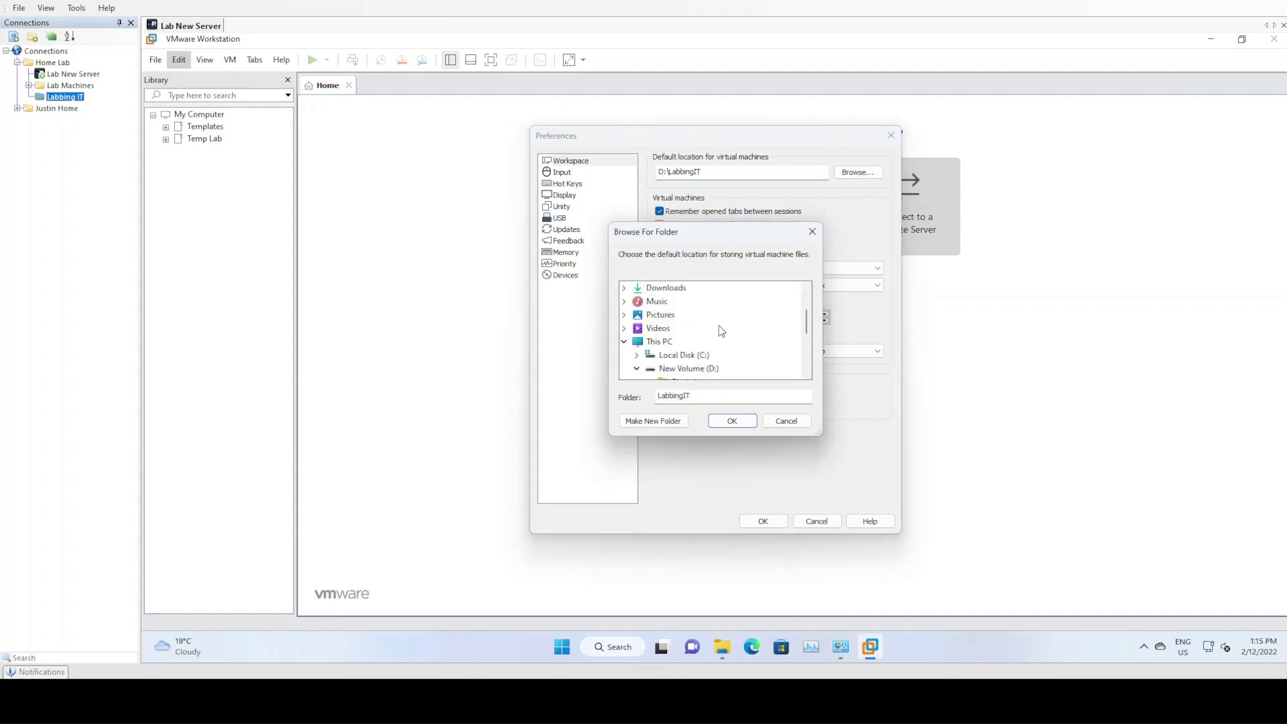
pyautogui.click(709, 369)
pyautogui.scroll(-2, 710, 345)
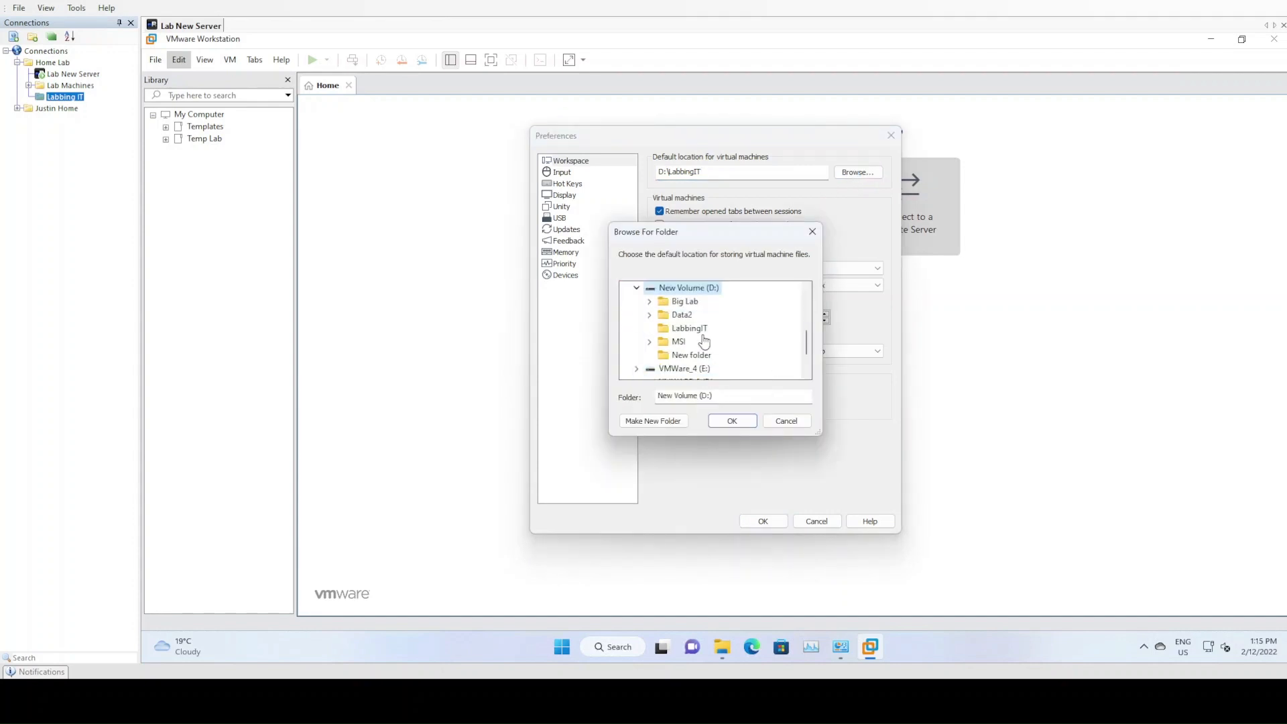
pyautogui.click(691, 327)
pyautogui.click(732, 421)
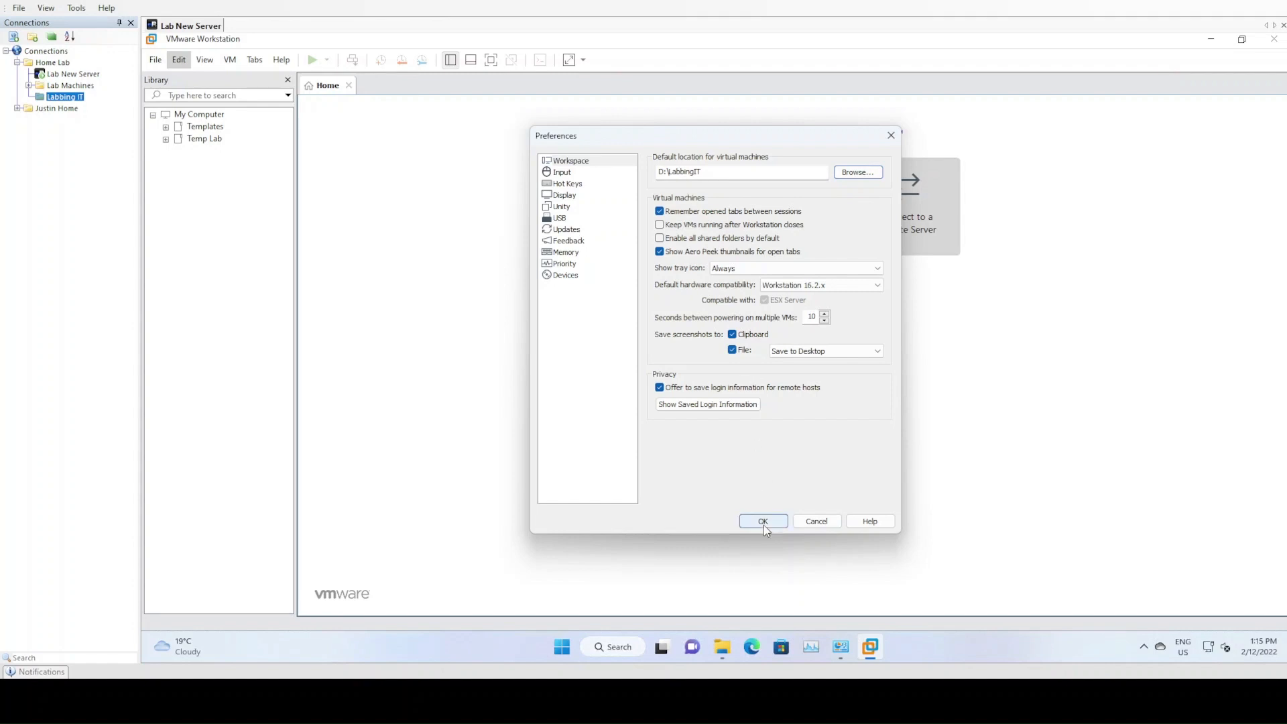
pyautogui.click(763, 522)
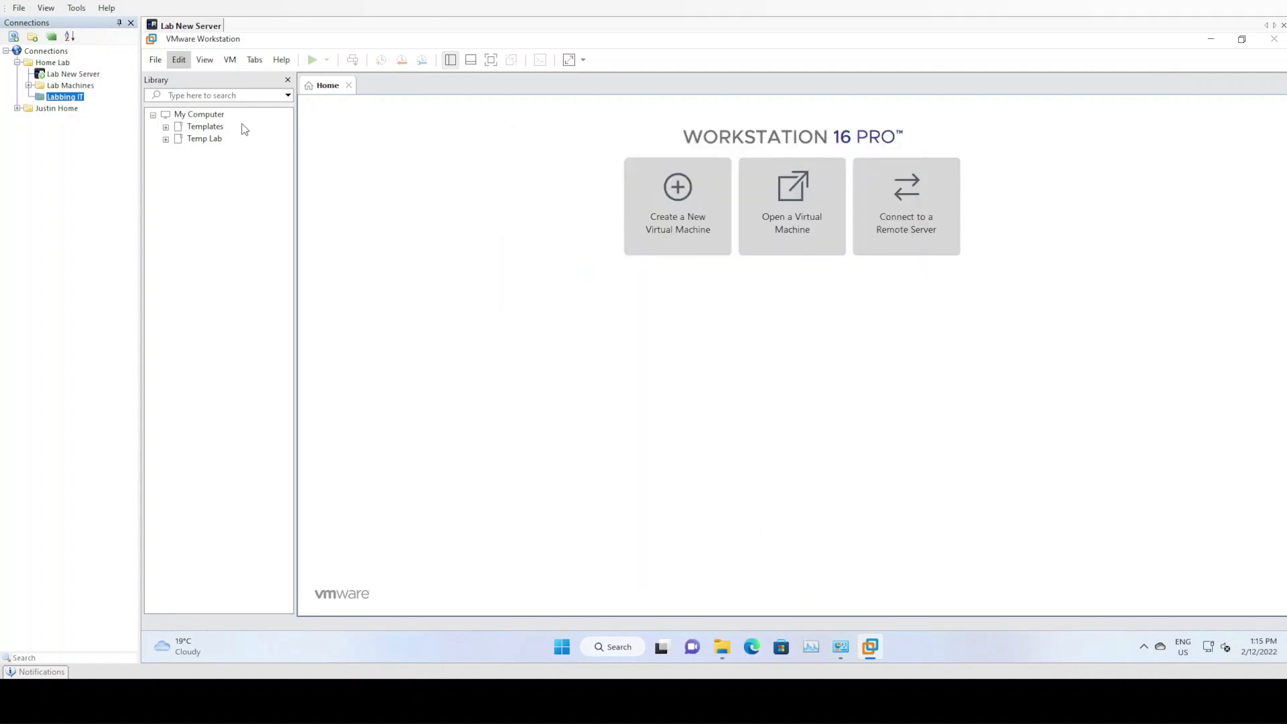
# Open the Virtual Network Editor and unlock its settings with administrator privileges
pyautogui.click(161, 63)
pyautogui.moveTo(178, 59)
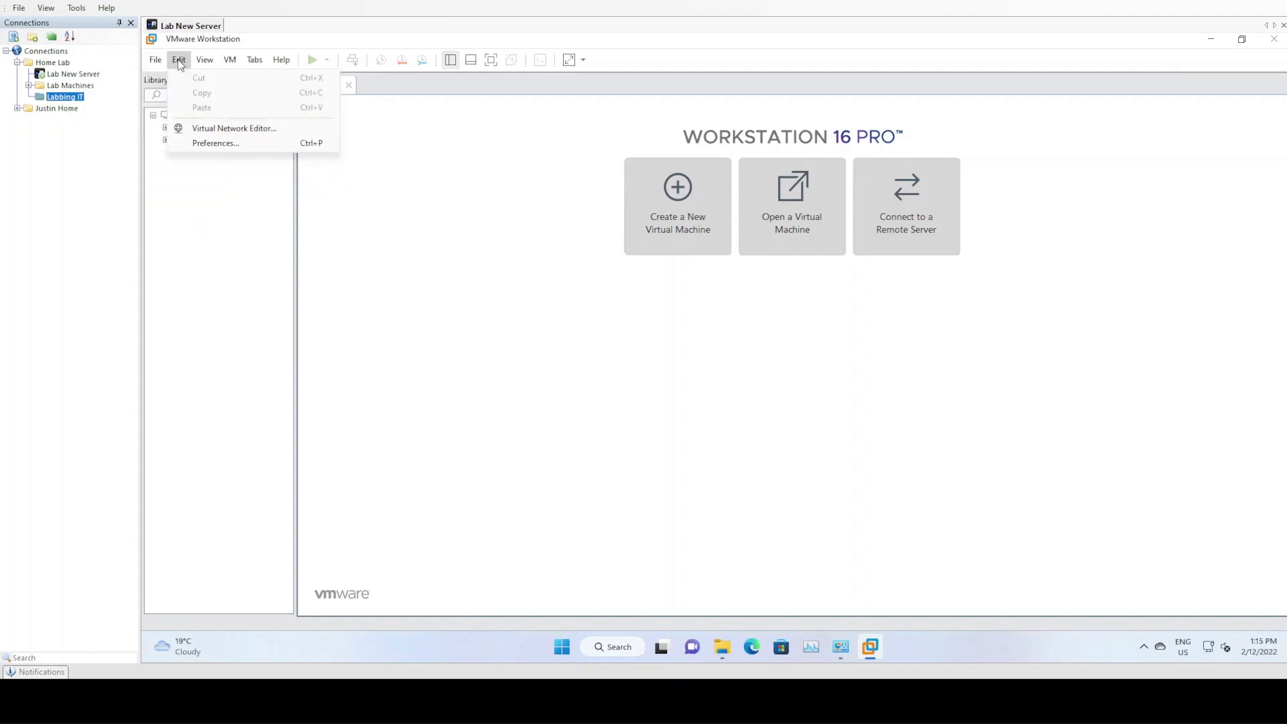
pyautogui.click(224, 131)
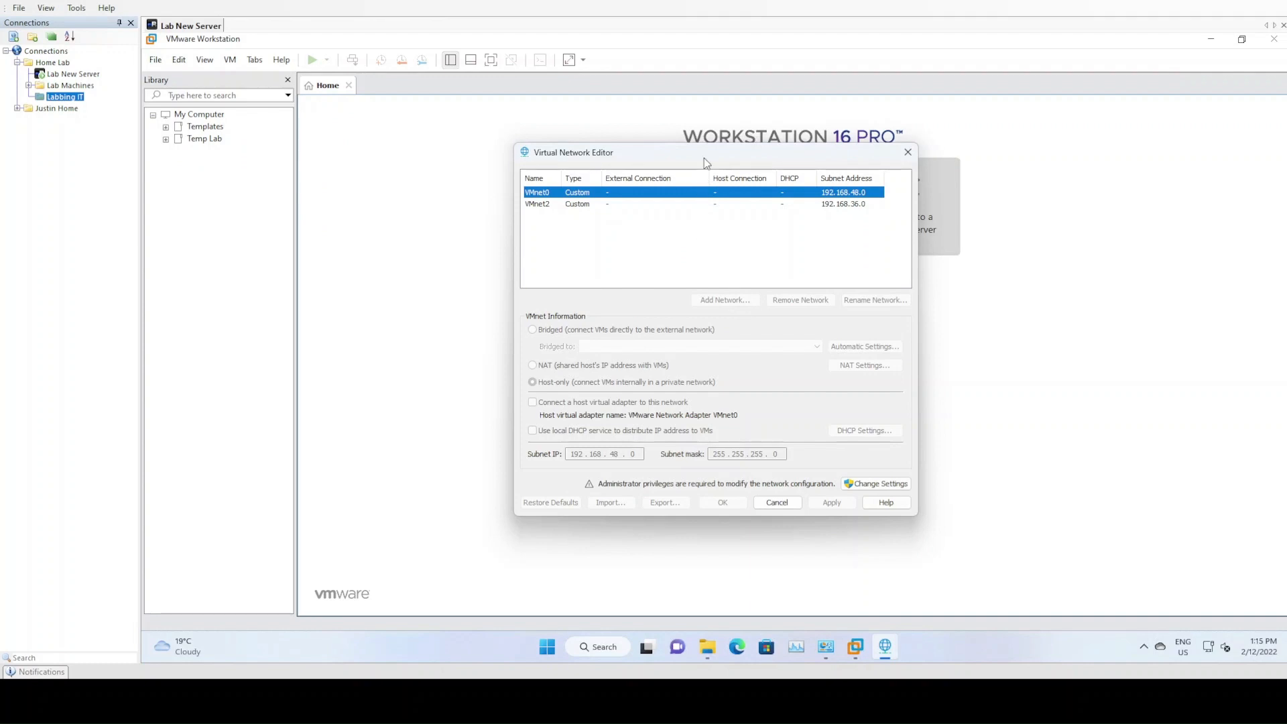
pyautogui.click(871, 483)
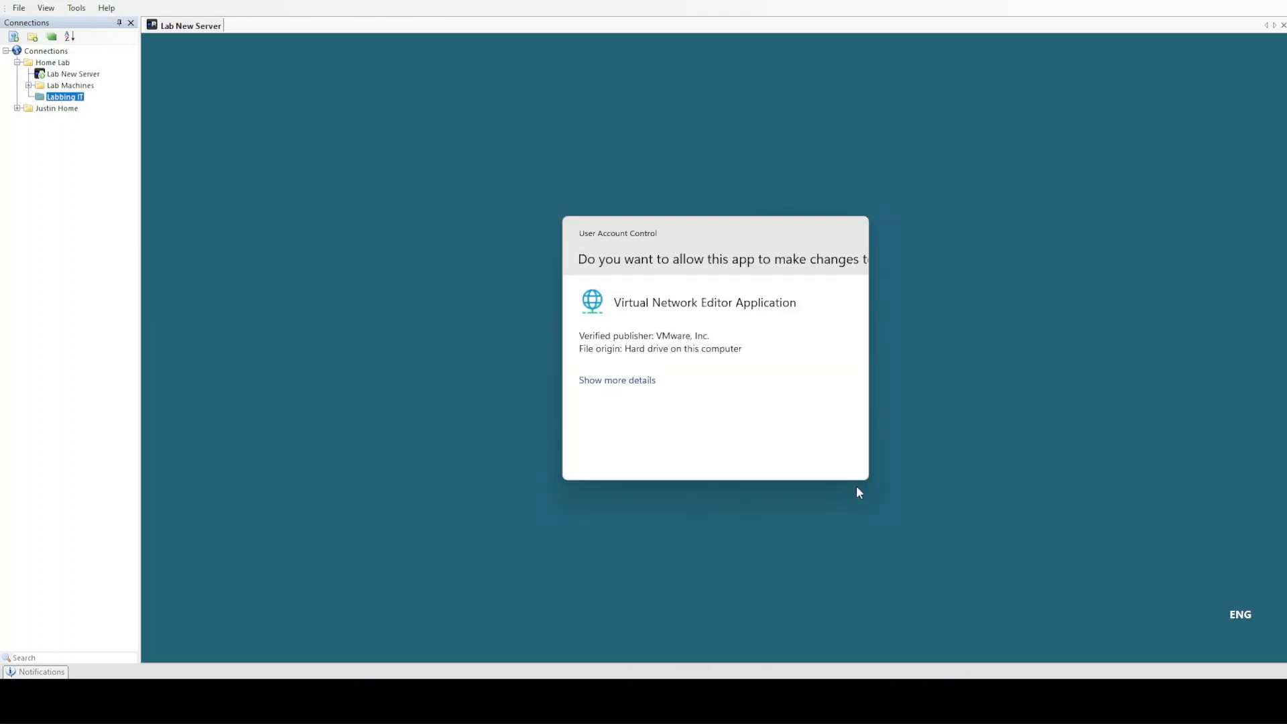
pyautogui.click(676, 460)
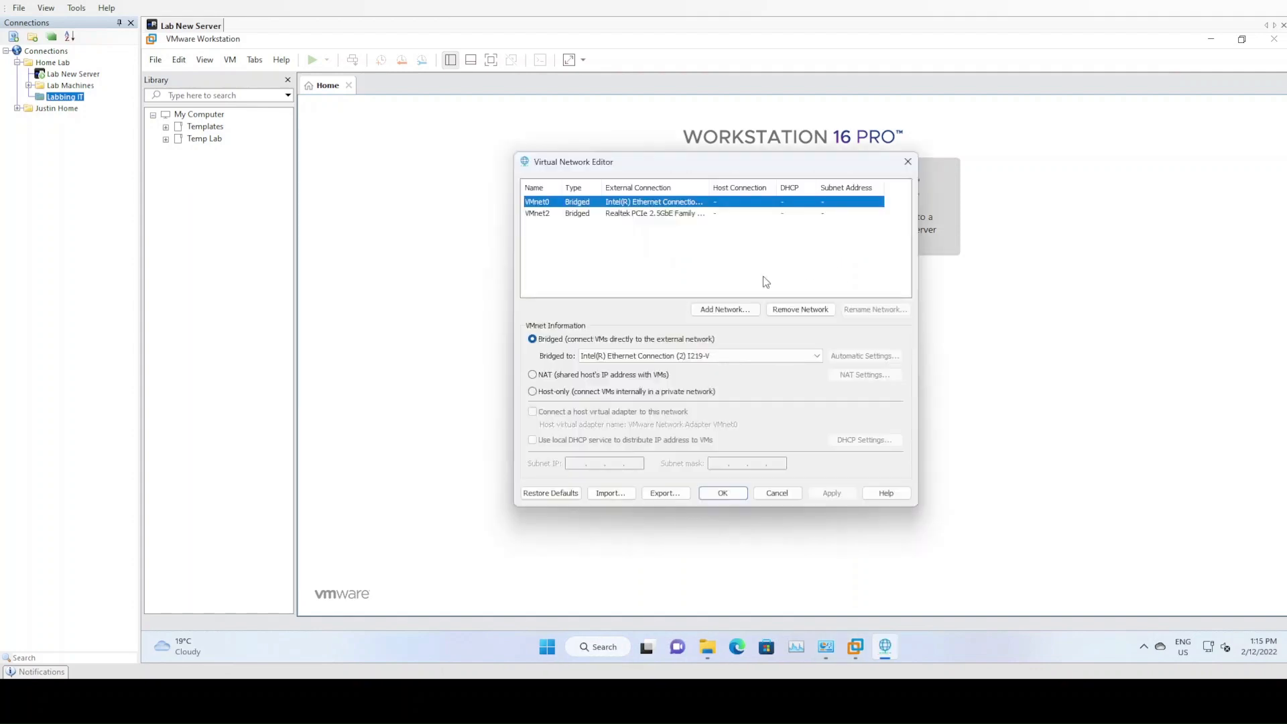
# Examine which physical network adapters VMnet0 and VMnet2 are bridged to
pyautogui.click(663, 213)
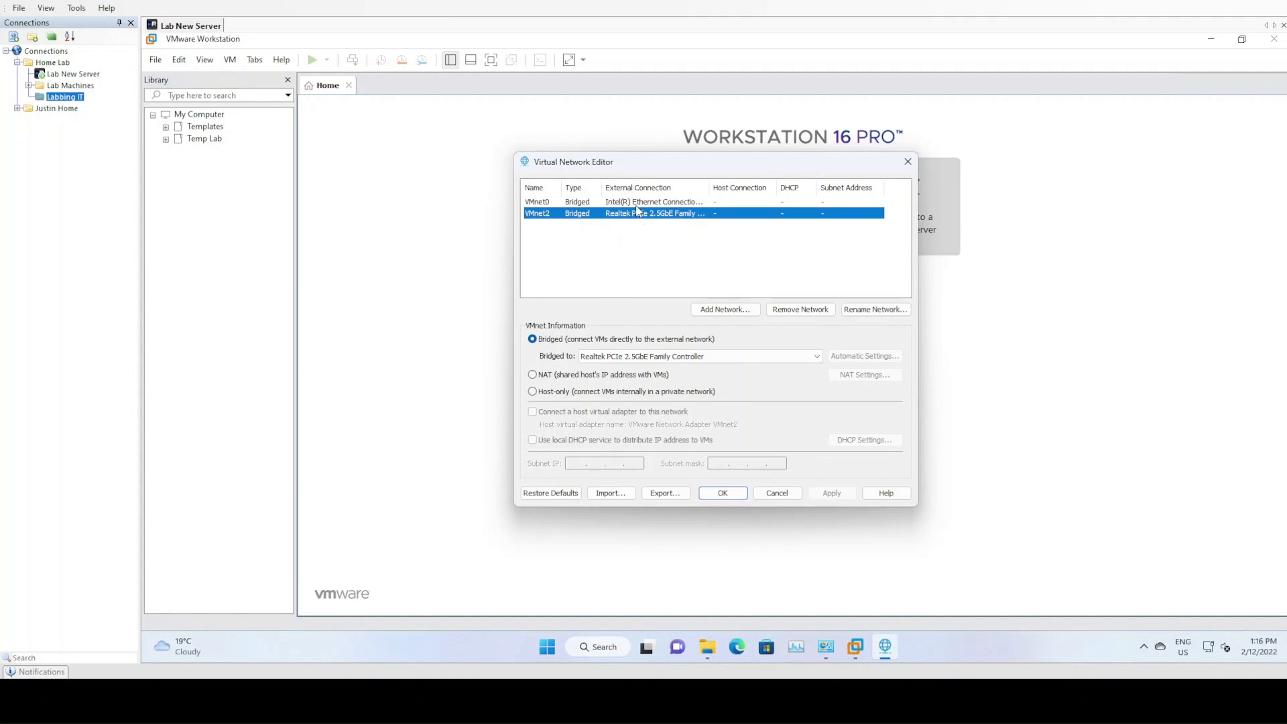
pyautogui.click(636, 205)
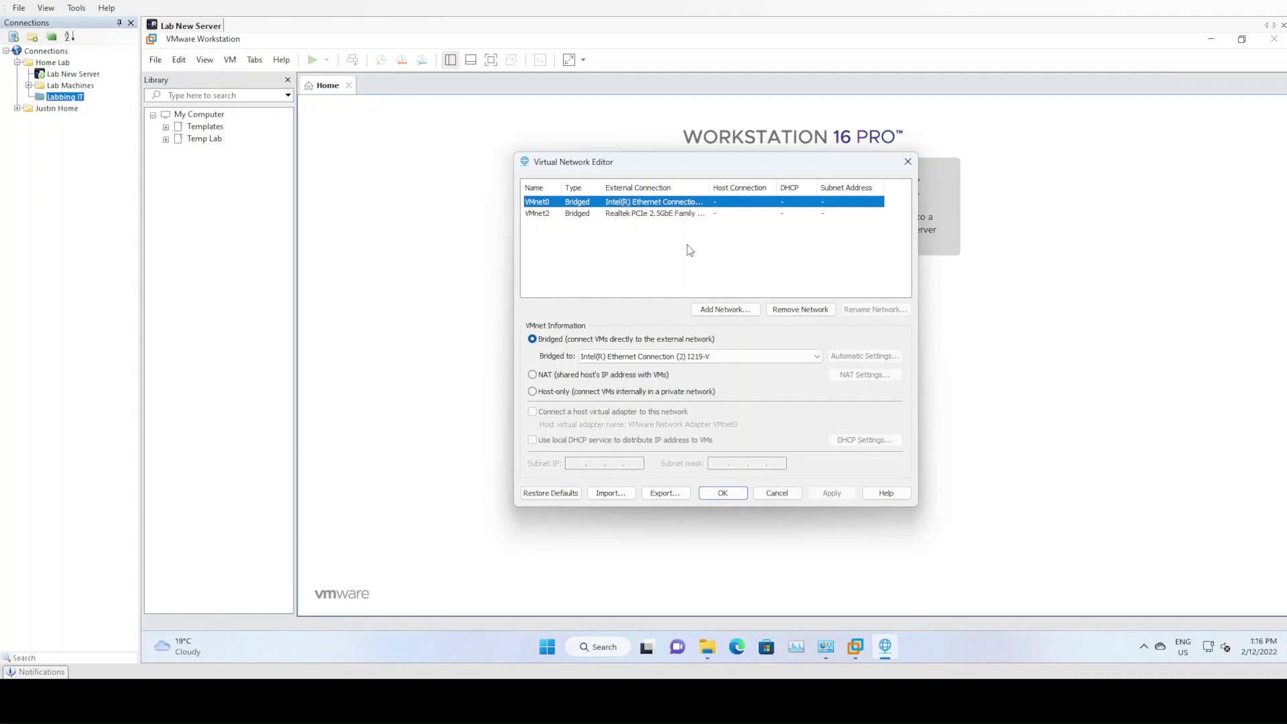
pyautogui.click(671, 215)
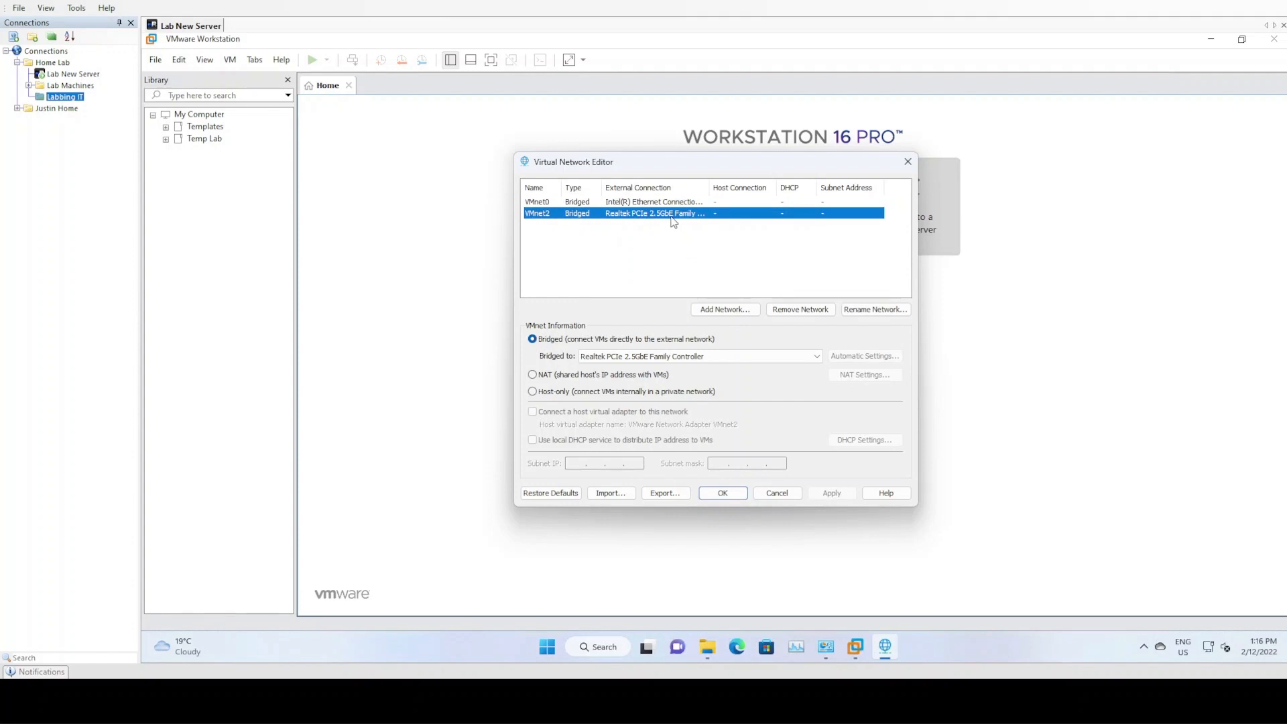
pyautogui.click(671, 294)
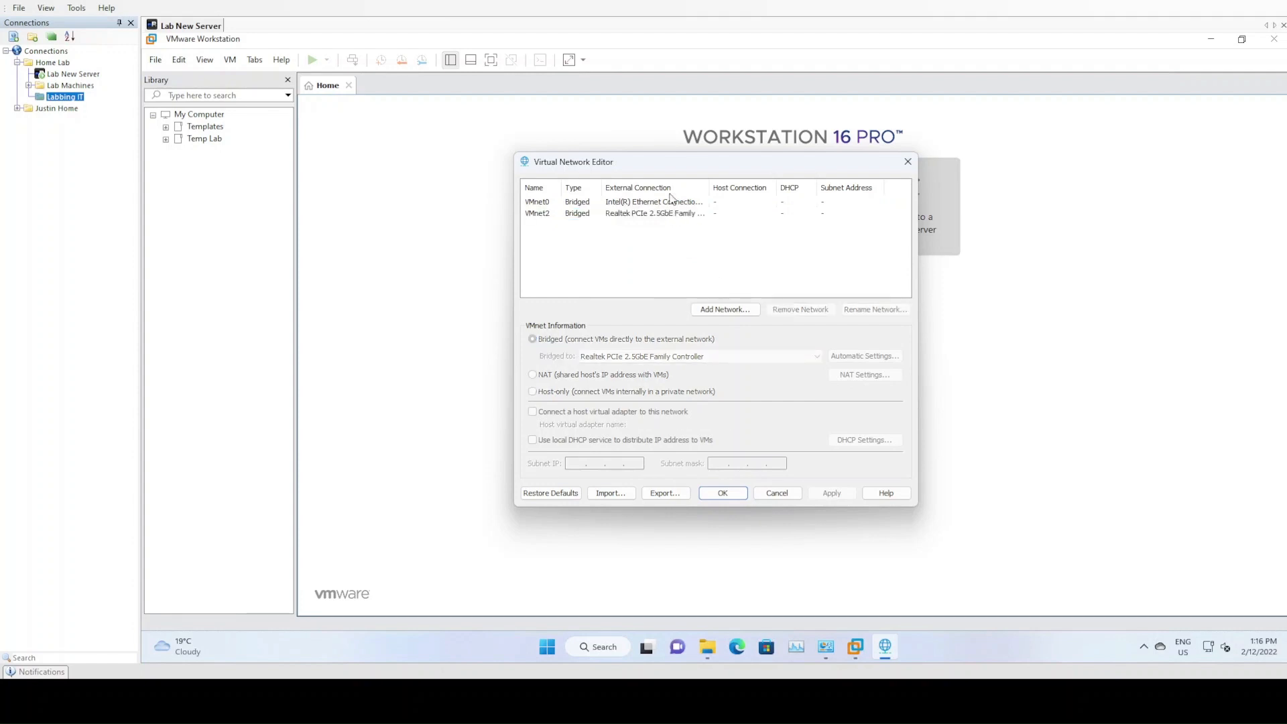
pyautogui.moveTo(671, 167); pyautogui.dragTo(647, 159)
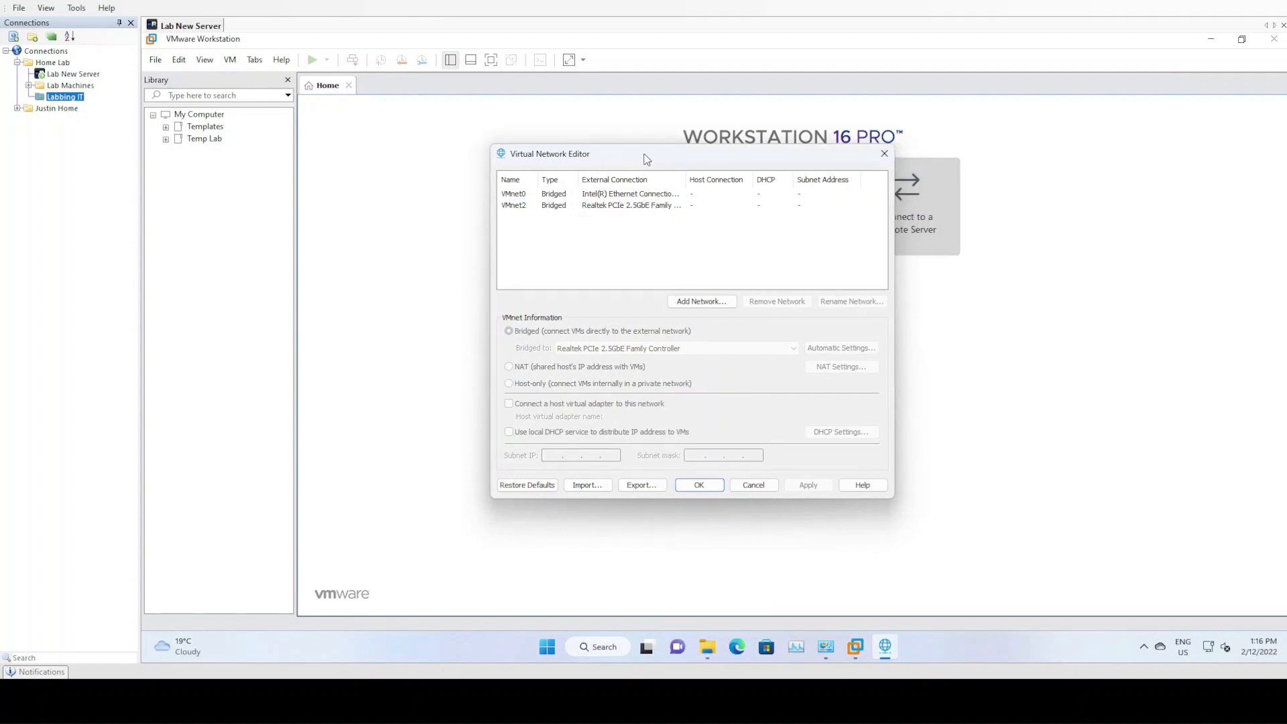
pyautogui.click(634, 195)
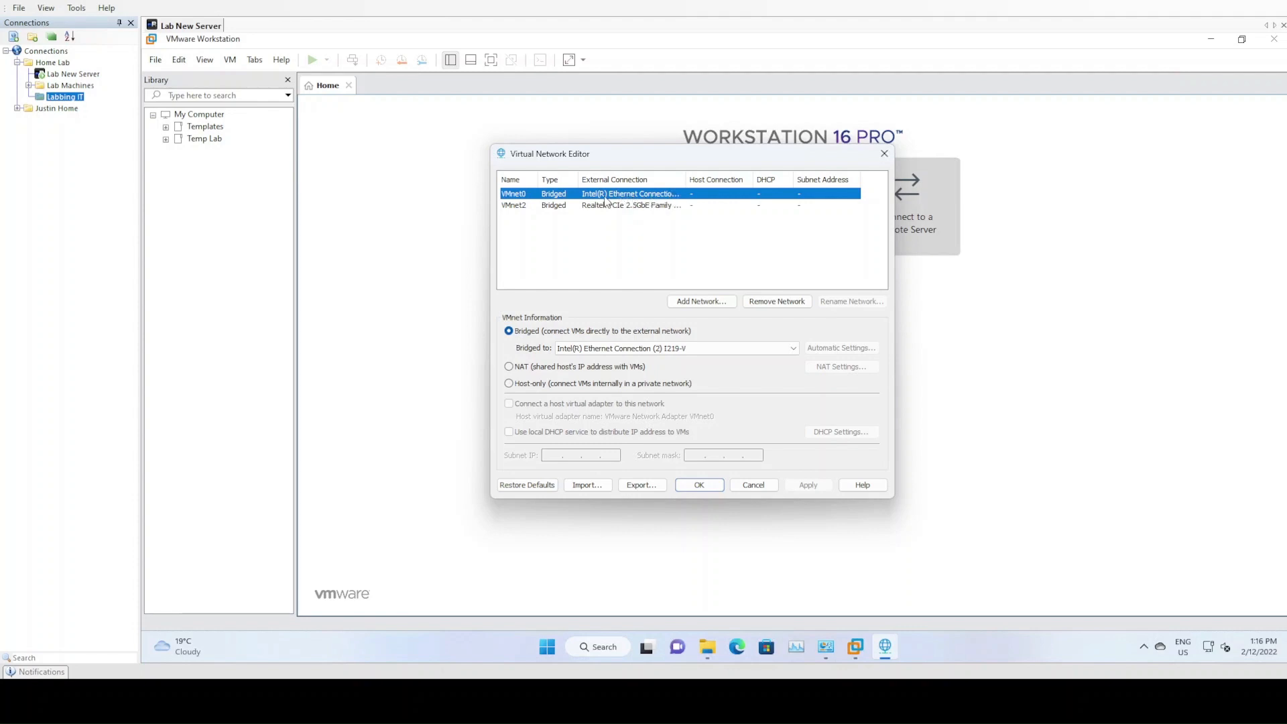
# Switch to the Network Connections window and examine which physical adapters the Home and Lab connections use
pyautogui.click(825, 648)
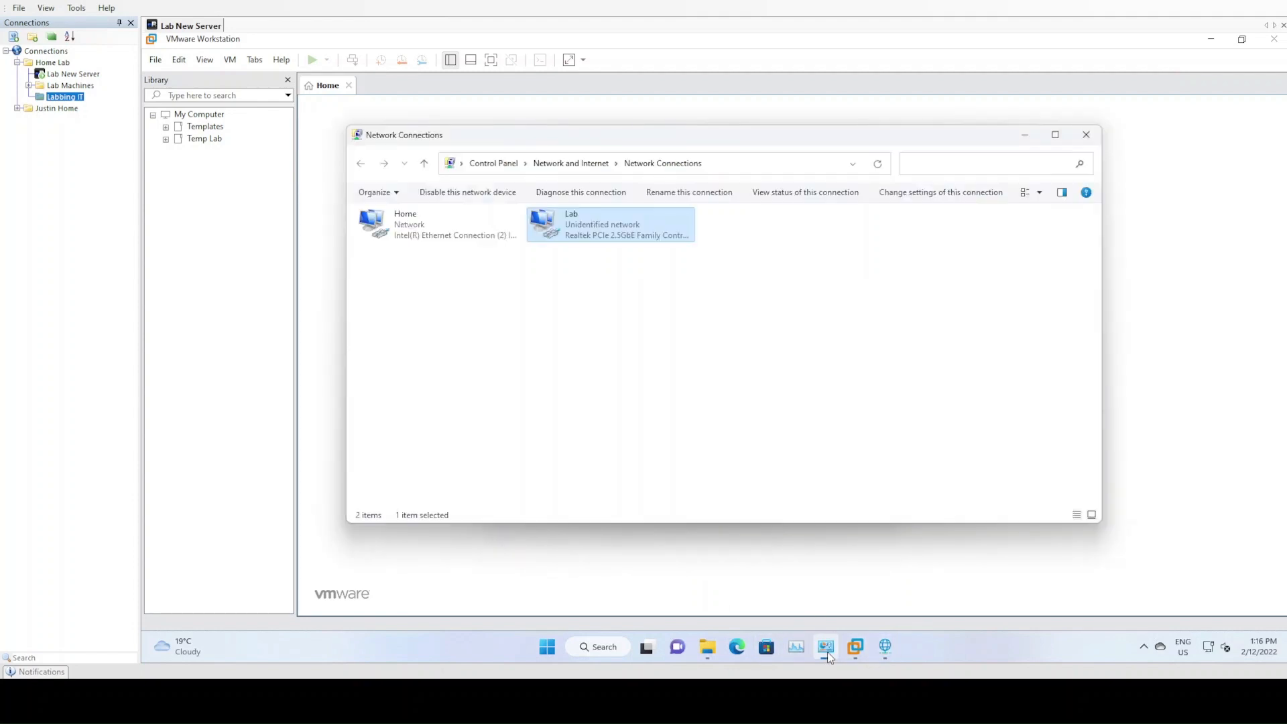
pyautogui.click(376, 253)
pyautogui.click(444, 242)
pyautogui.click(570, 239)
pyautogui.click(439, 237)
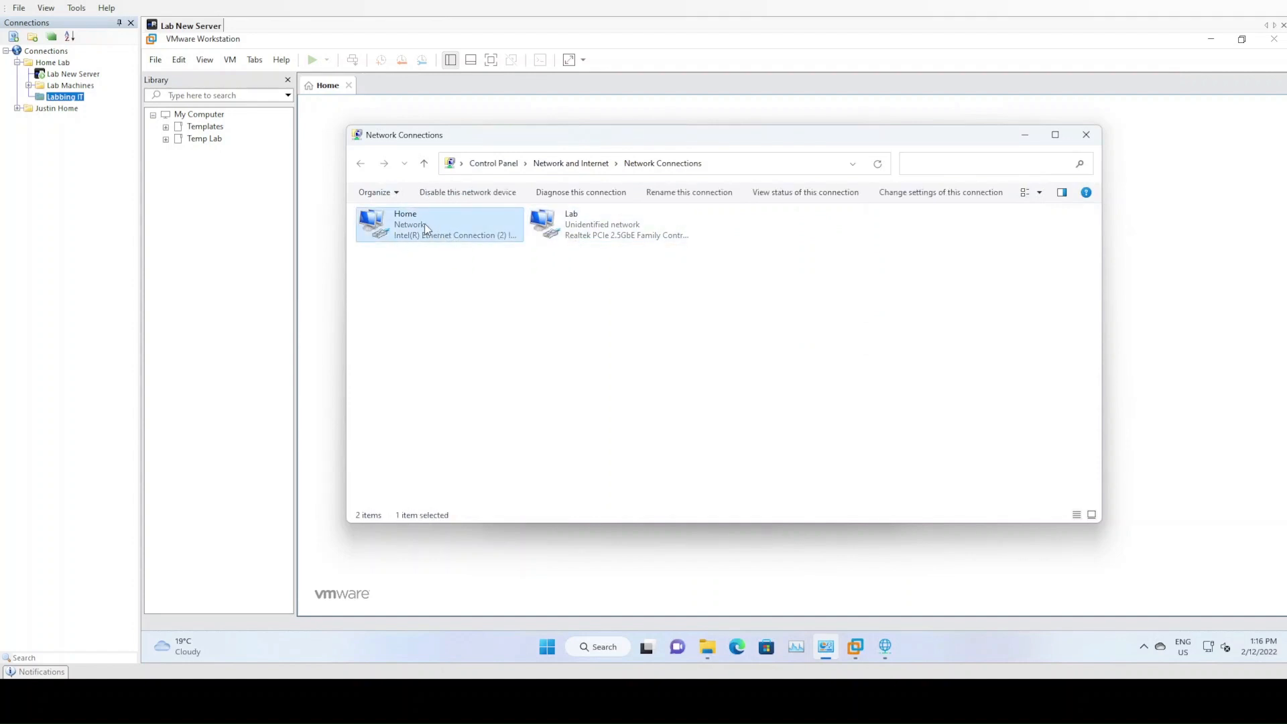
pyautogui.click(575, 231)
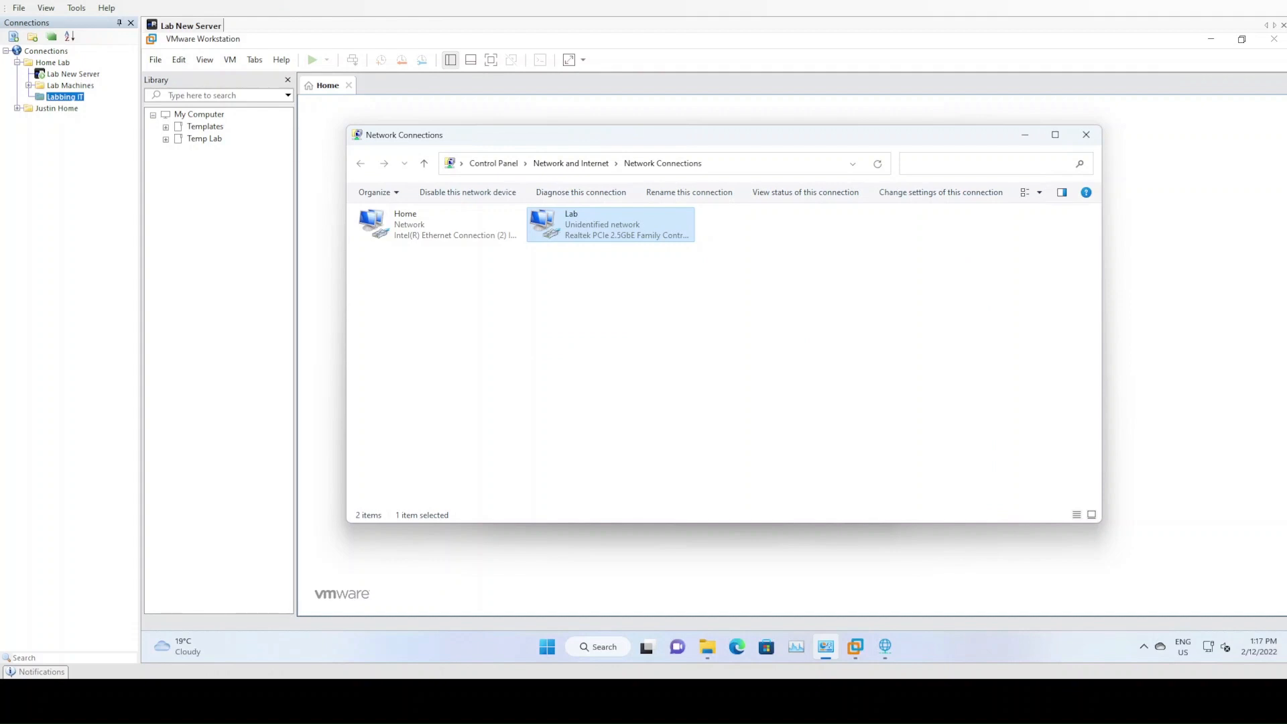
pyautogui.click(502, 229)
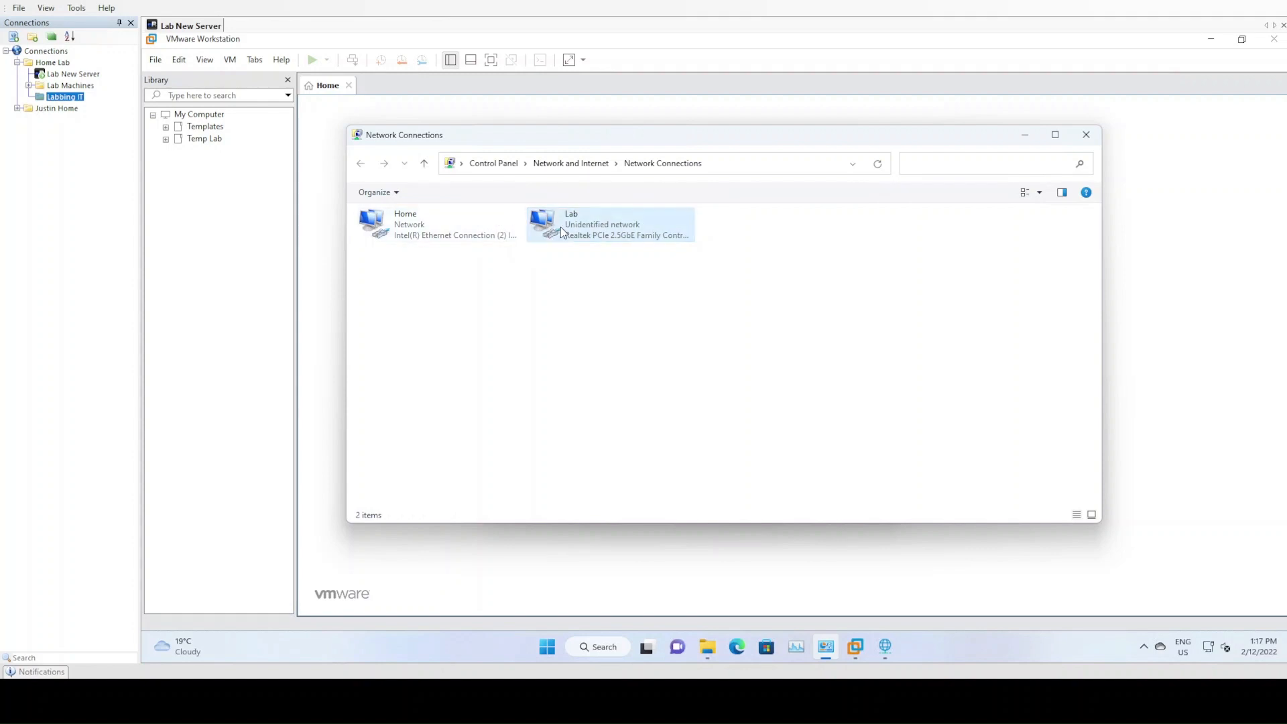
pyautogui.click(560, 227)
pyautogui.click(1025, 134)
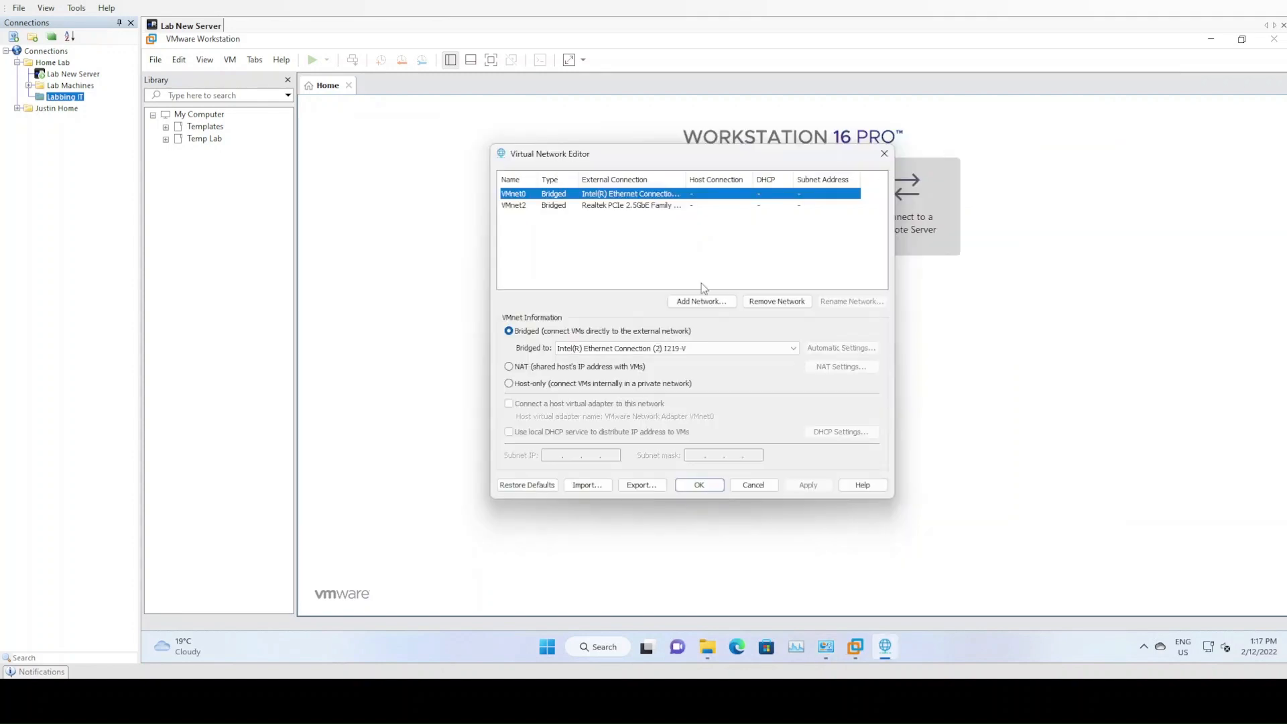
# Remove the VMnet0 bridged network in the Virtual Network Editor and select the remaining VMnet2
pyautogui.click(786, 303)
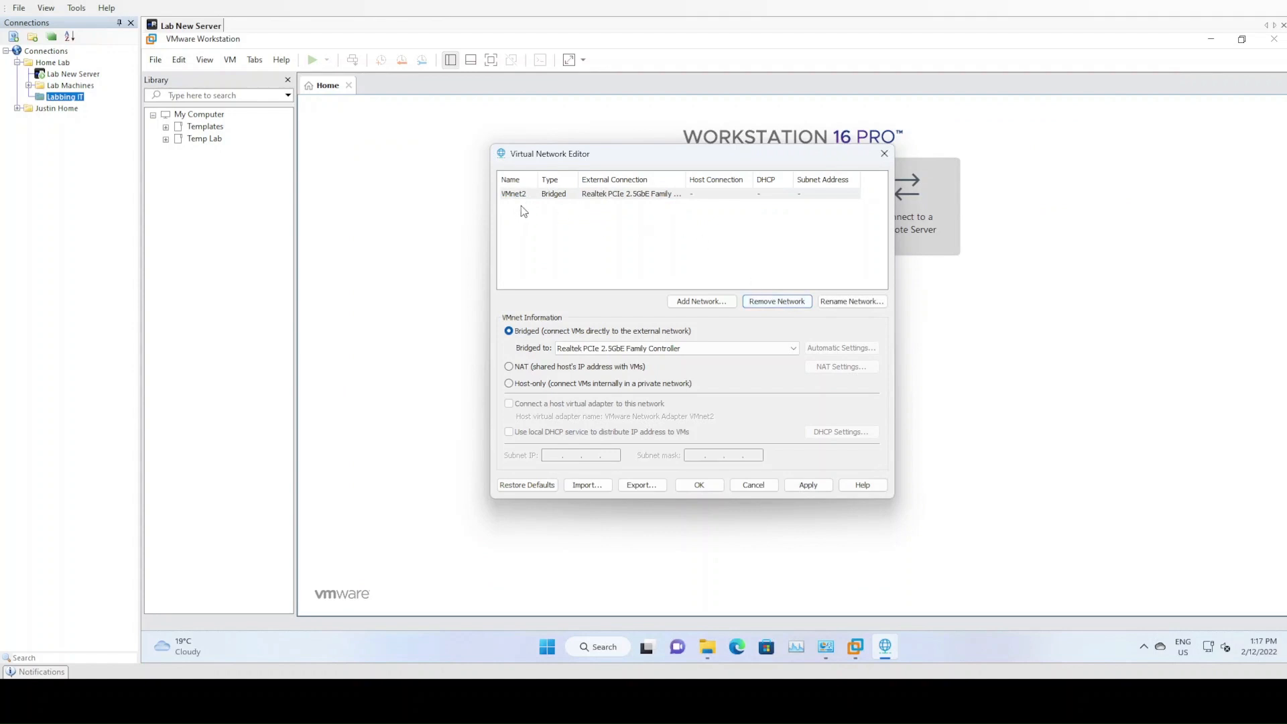
pyautogui.click(529, 202)
pyautogui.click(530, 202)
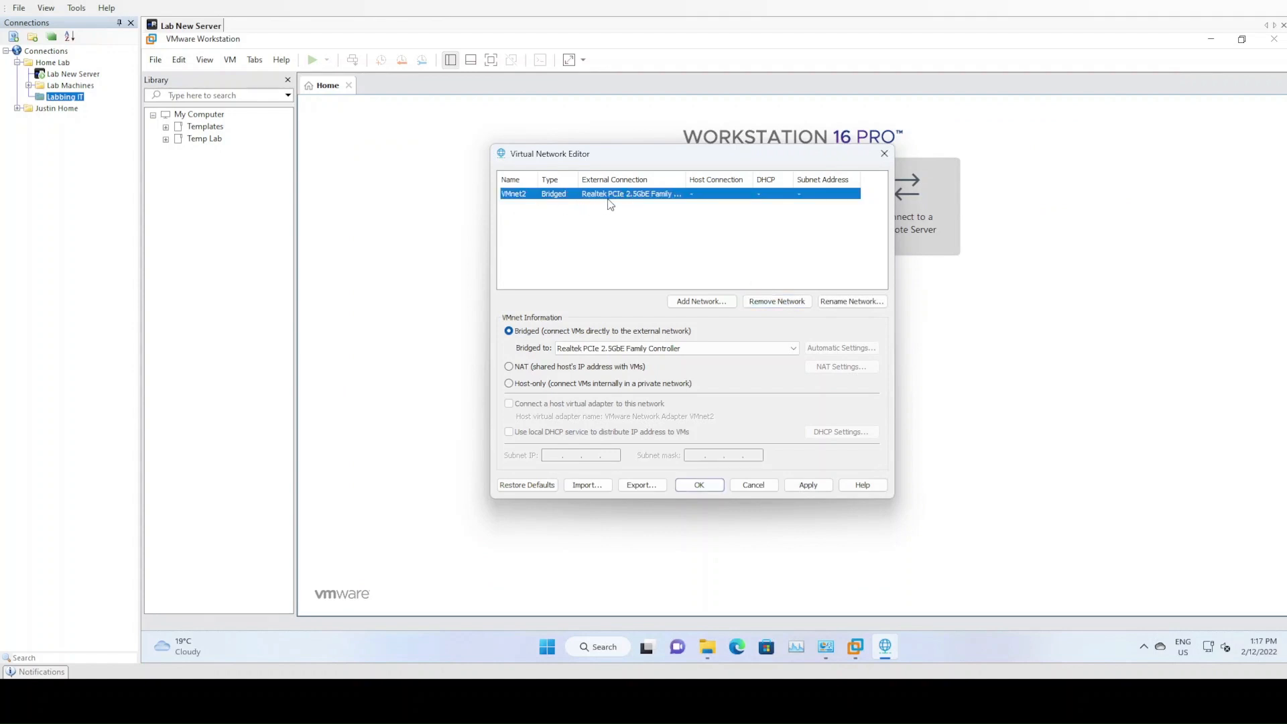
# Check VMnet2's bridged adapter against the Lab connection in Network Connections, and save the virtual network configuration
pyautogui.click(834, 649)
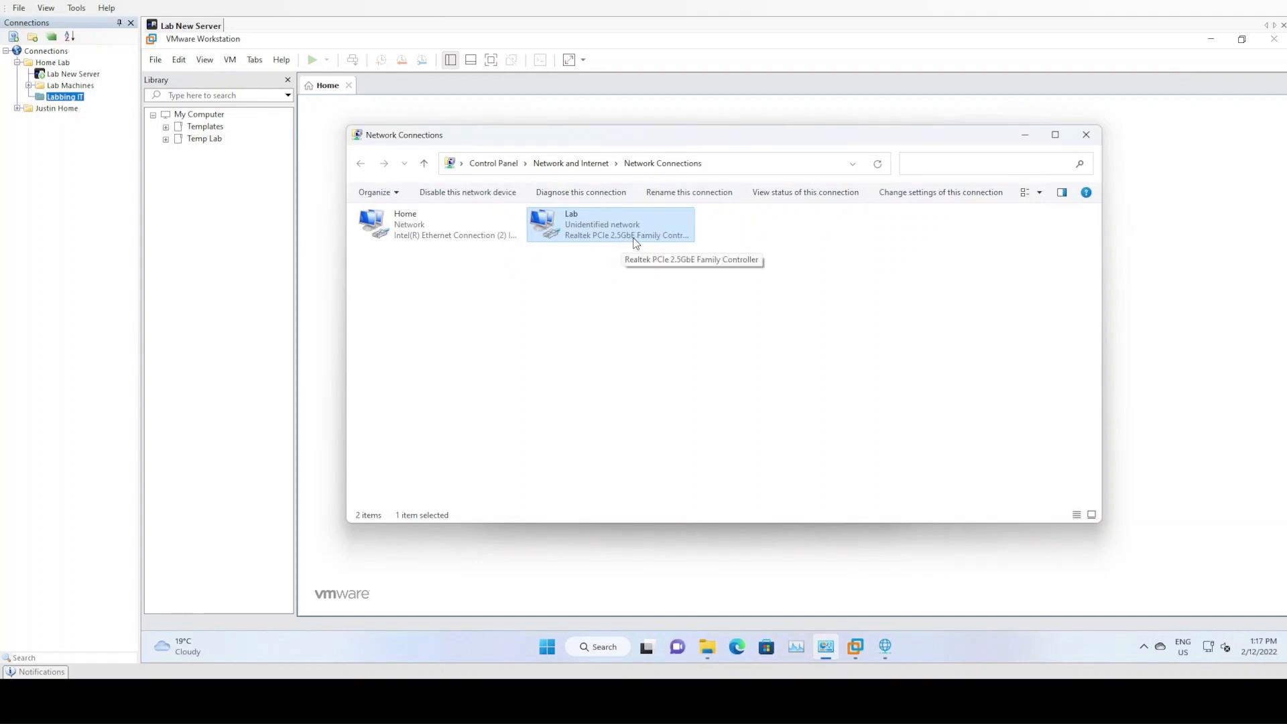
pyautogui.click(1026, 138)
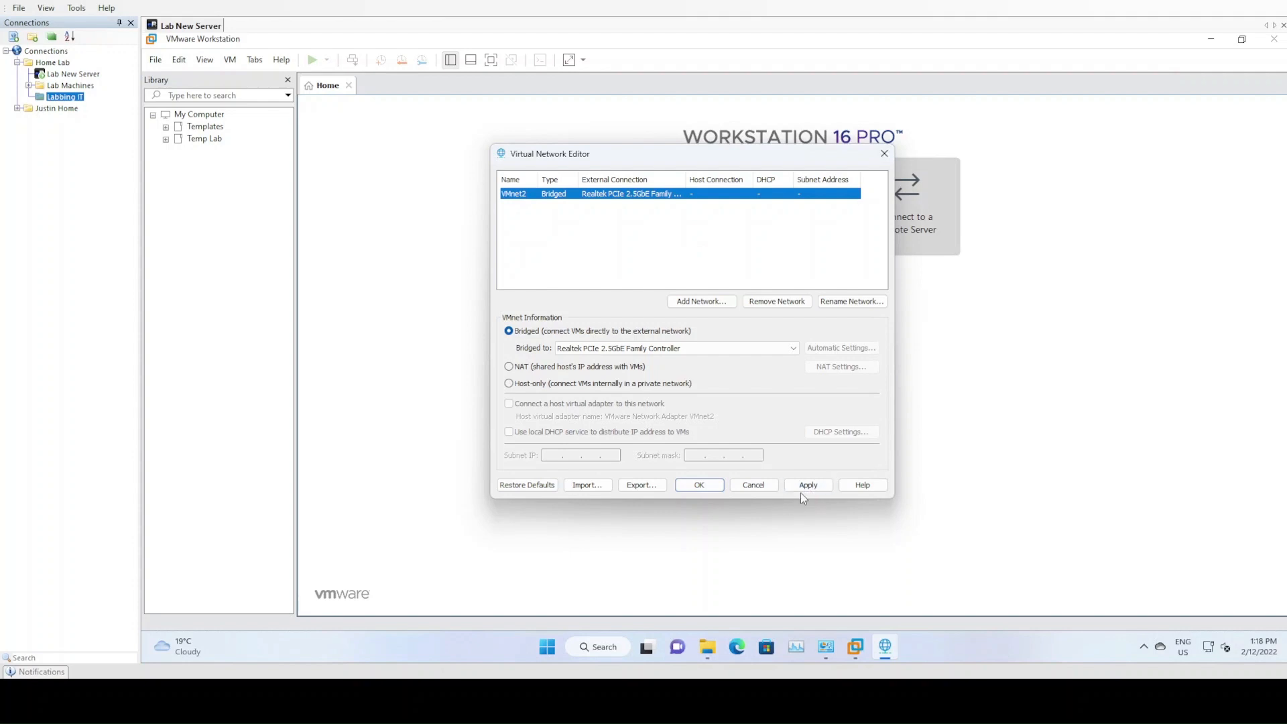
pyautogui.click(703, 489)
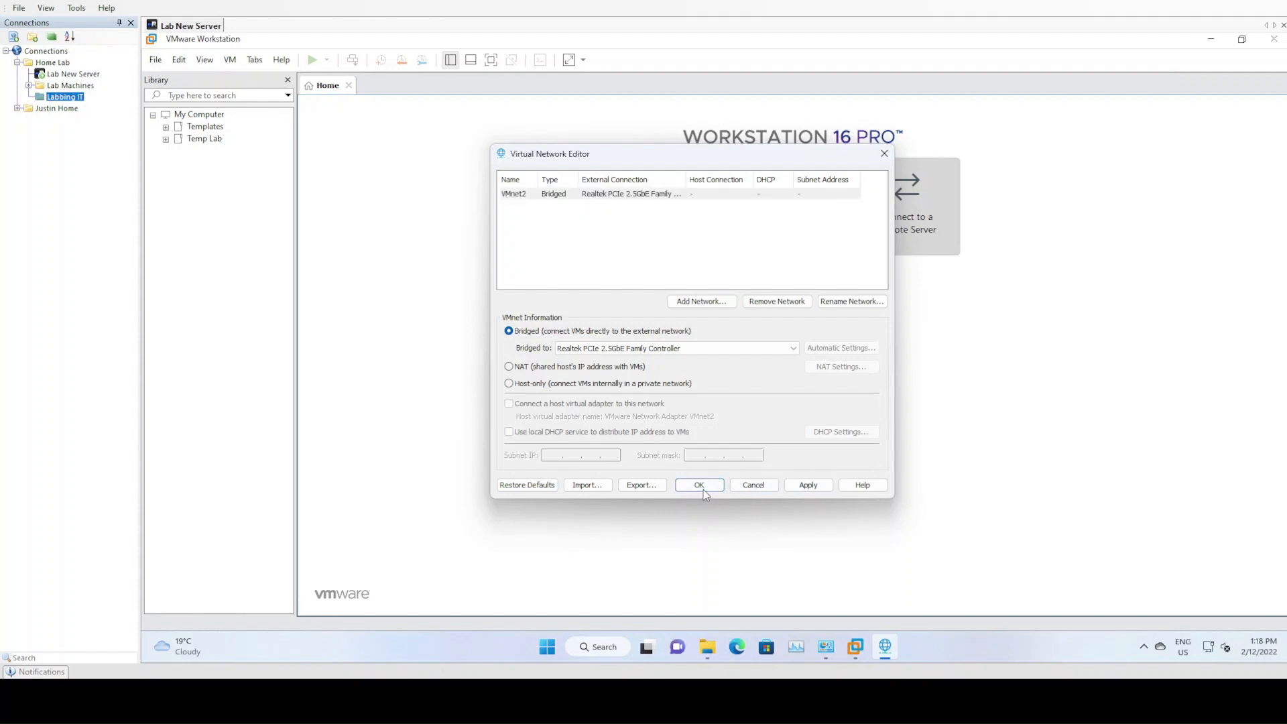